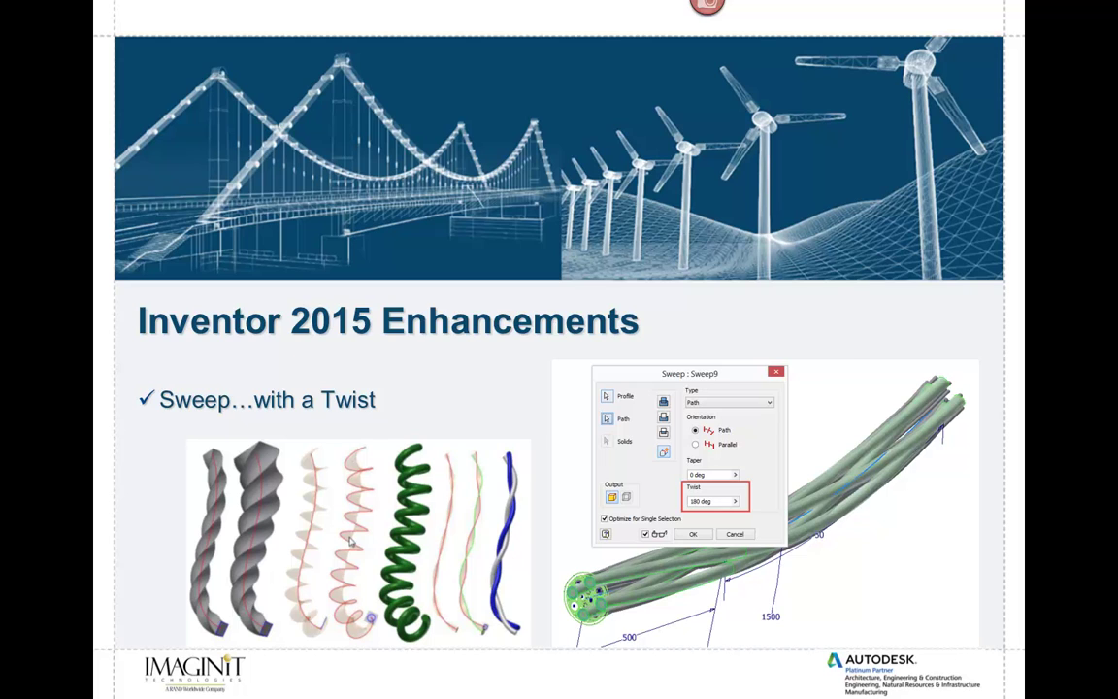
Switch to Inventor and maximize Sweep With a Twist.ipt to view its .625 circles and 48.000 path
{"action": "key", "text": "alt+Tab"}
{"action": "key", "text": "alt+Tab"}
{"action": "key", "text": "alt+Tab"}
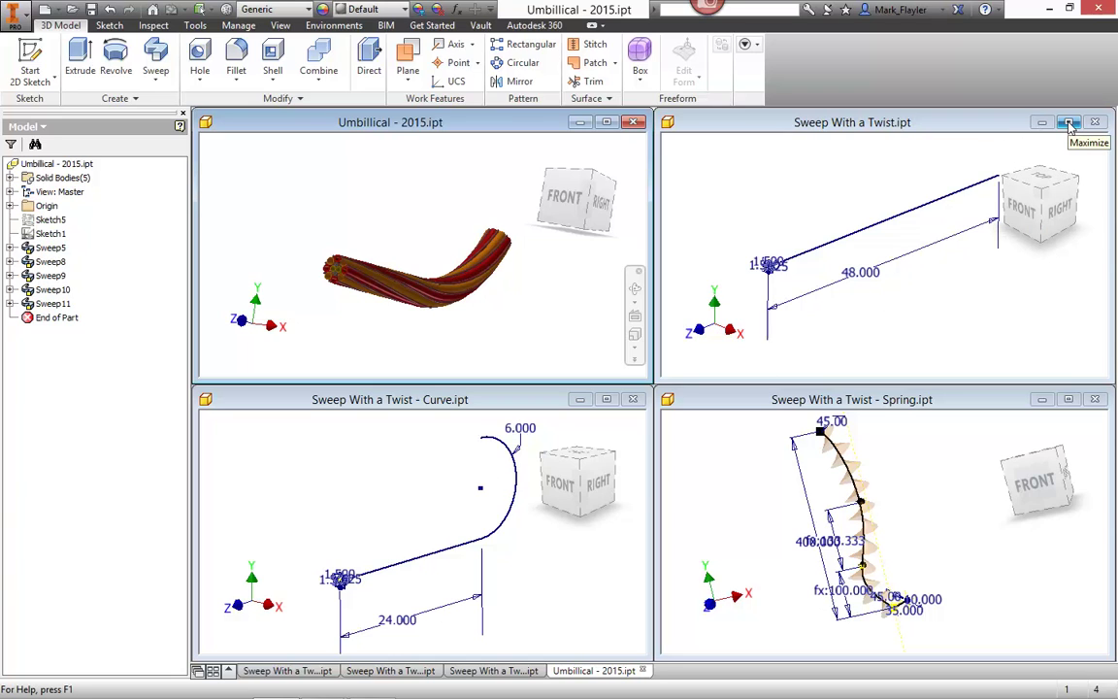
{"action": "left_click", "coordinate": [1069, 125]}
{"action": "scroll", "coordinate": [399, 429], "scroll_direction": "up", "scroll_amount": 3}
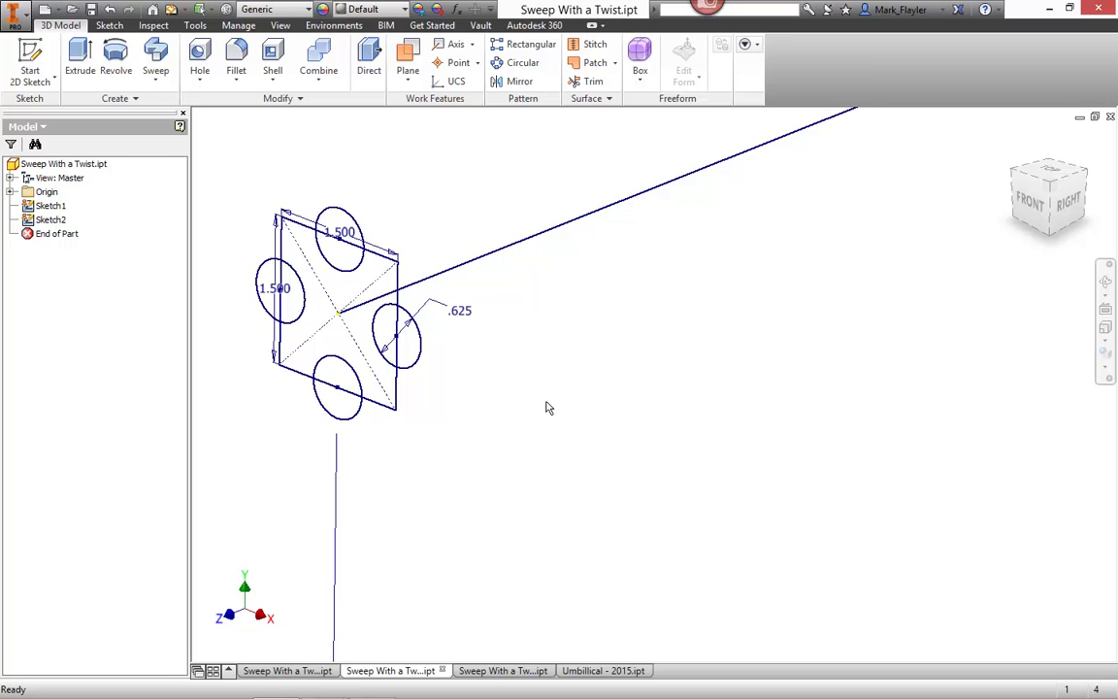
{"action": "scroll", "coordinate": [450, 455], "scroll_direction": "down", "scroll_amount": 5}
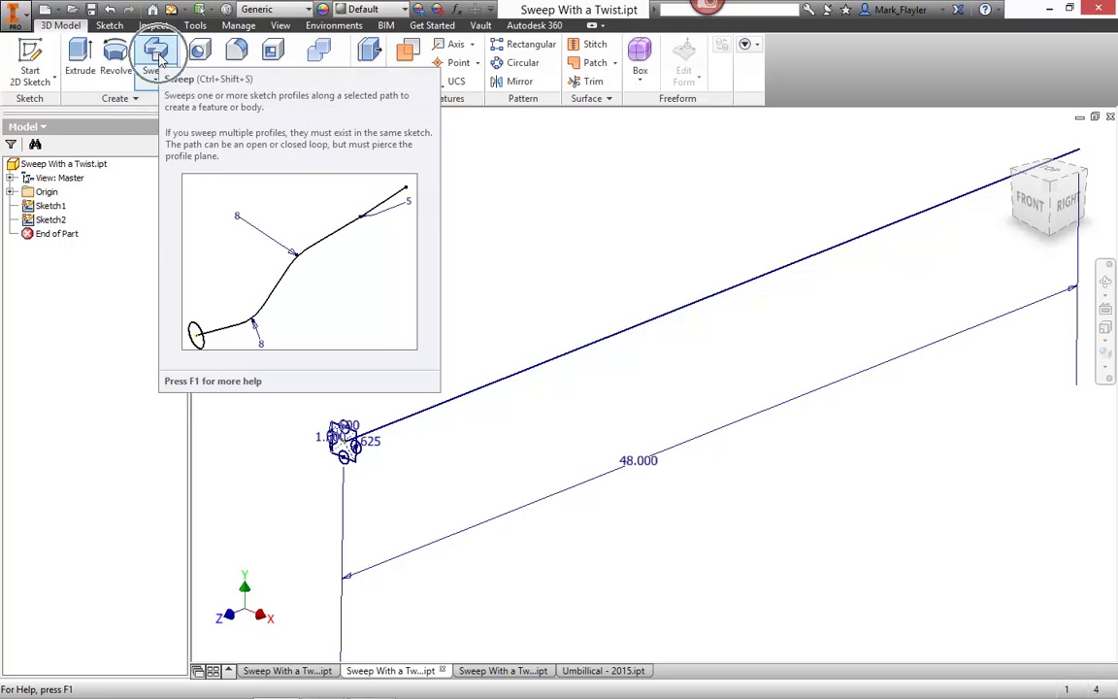
Start a sweep with the square as the profile and the 48.000 line as the path
{"action": "left_click", "coordinate": [156, 56]}
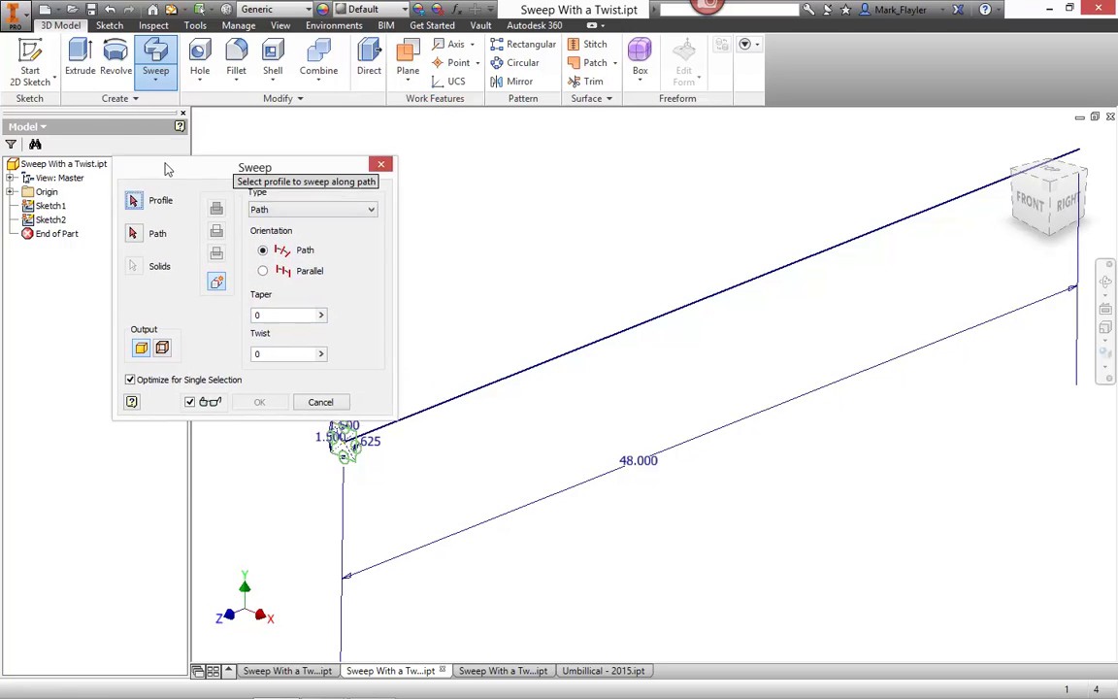
{"action": "left_click_drag", "start_coordinate": [165, 174], "coordinate": [69, 115]}
{"action": "scroll", "coordinate": [335, 439], "scroll_direction": "up", "scroll_amount": 2}
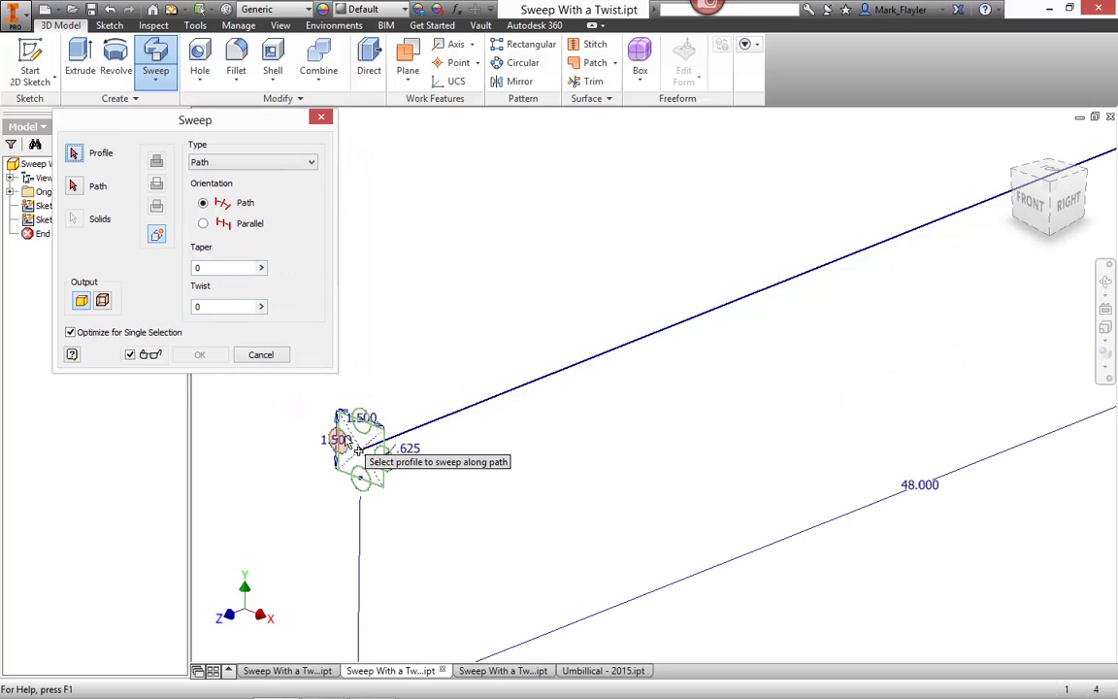
{"action": "left_click", "coordinate": [355, 446]}
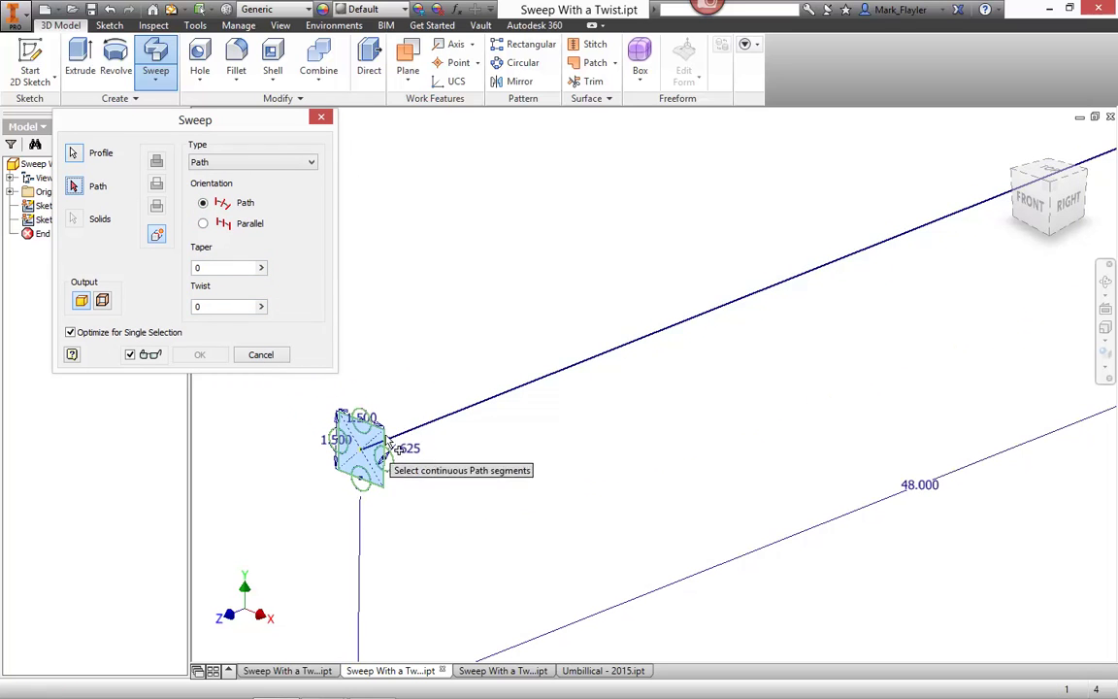
{"action": "left_click", "coordinate": [444, 427]}
{"action": "scroll", "coordinate": [446, 447], "scroll_direction": "down", "scroll_amount": 3}
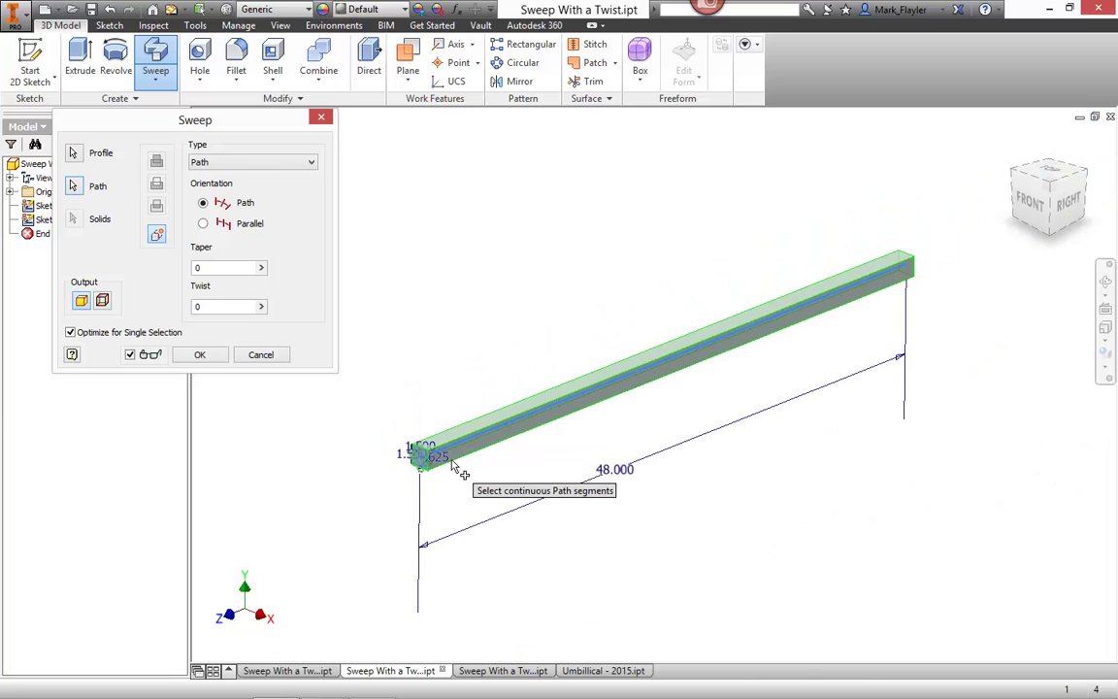
{"action": "middle_click_drag", "start_coordinate": [603, 441], "coordinate": [532, 452]}
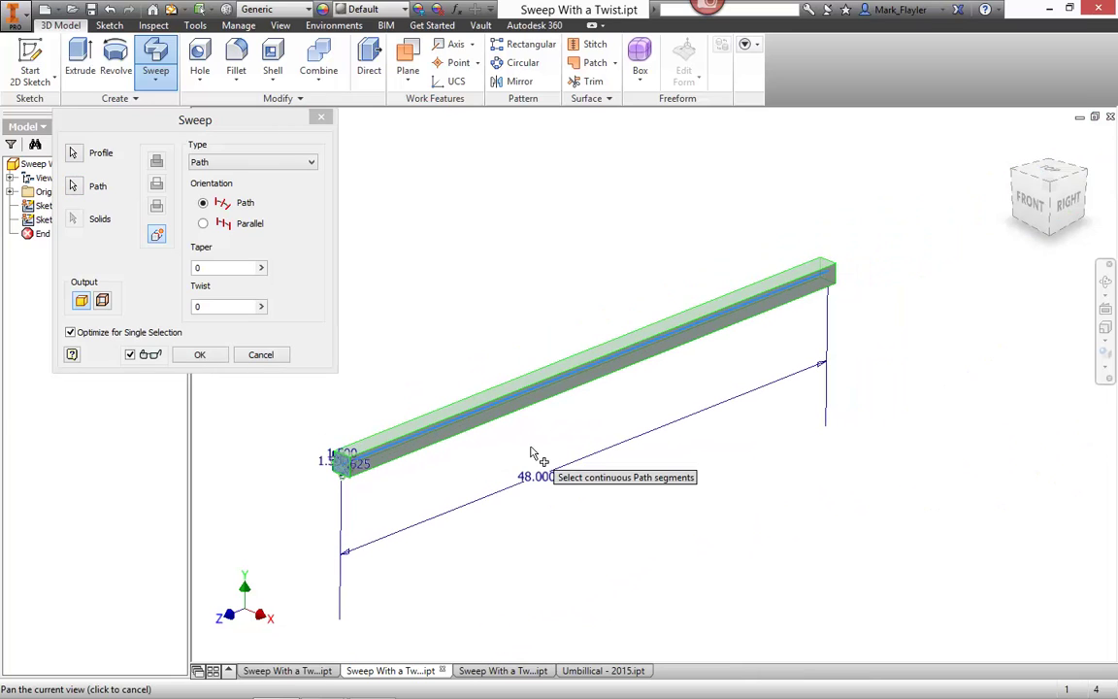
Try twist values of 180 and 360, then set the twist to 1080 degrees
{"action": "double_click", "coordinate": [206, 307]}
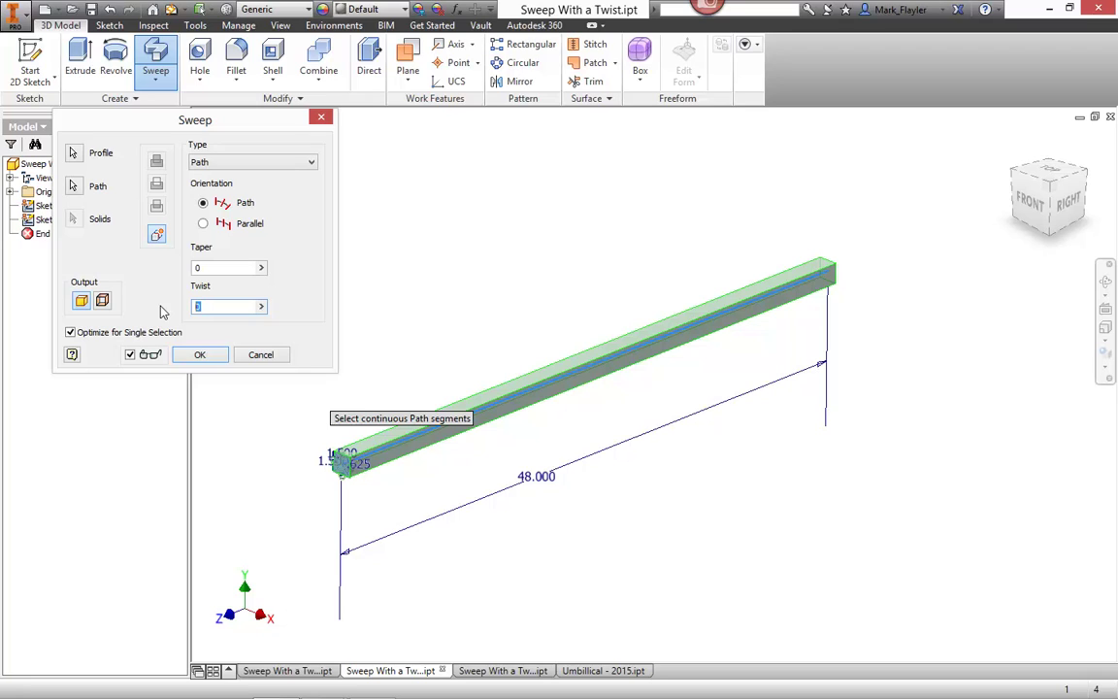
{"action": "type", "text": "180"}
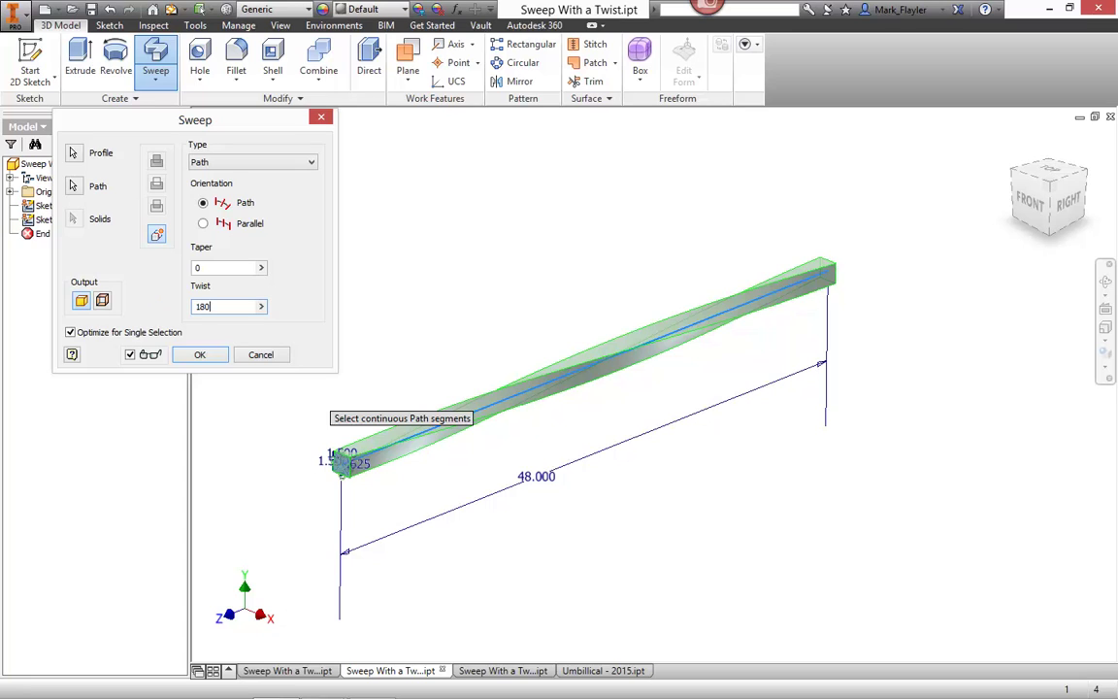
{"action": "key", "text": "BackSpace"}
{"action": "key", "text": "BackSpace"}
{"action": "key", "text": "BackSpace"}
{"action": "type", "text": "36"}
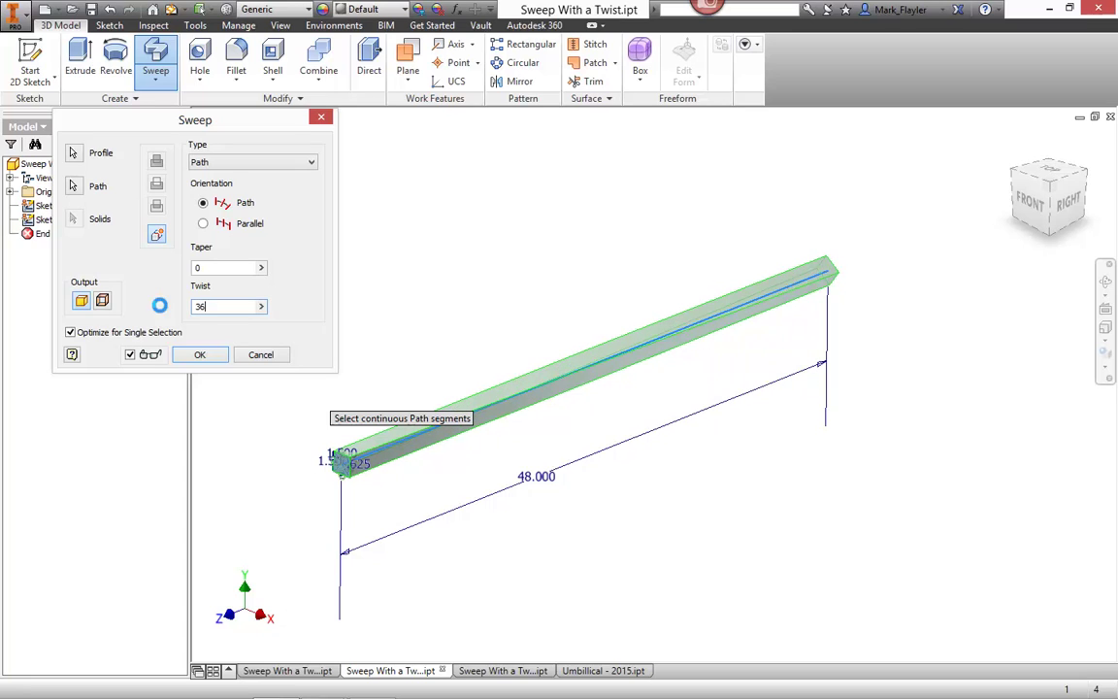
{"action": "type", "text": "0"}
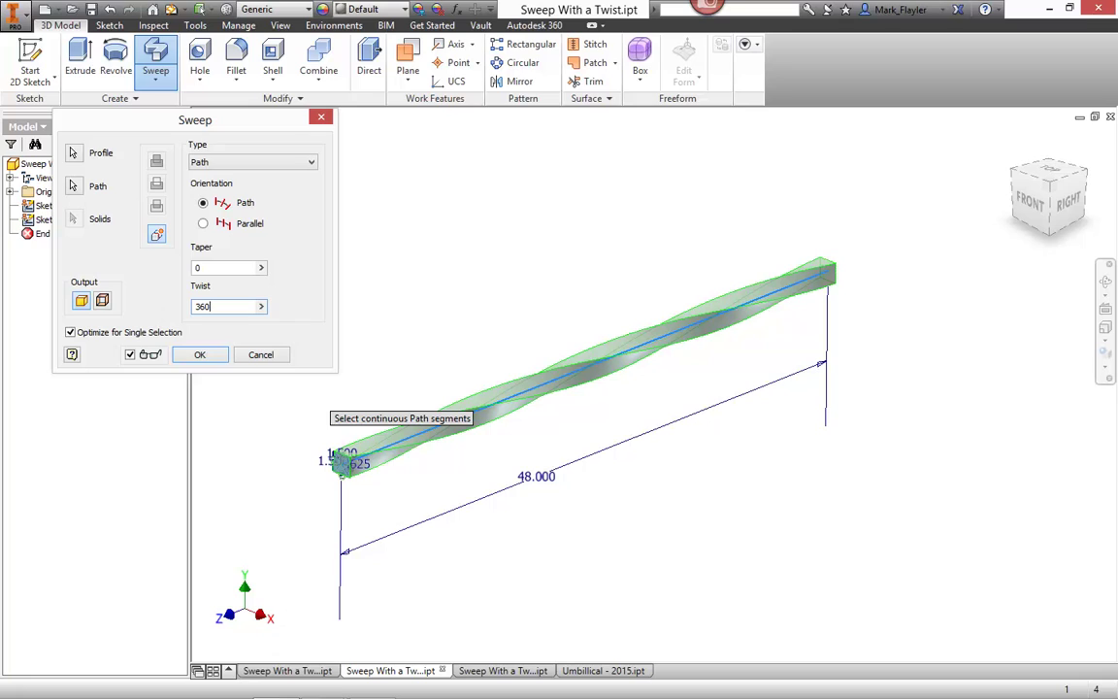
{"action": "key", "text": "BackSpace"}
{"action": "key", "text": "BackSpace"}
{"action": "key", "text": "BackSpace"}
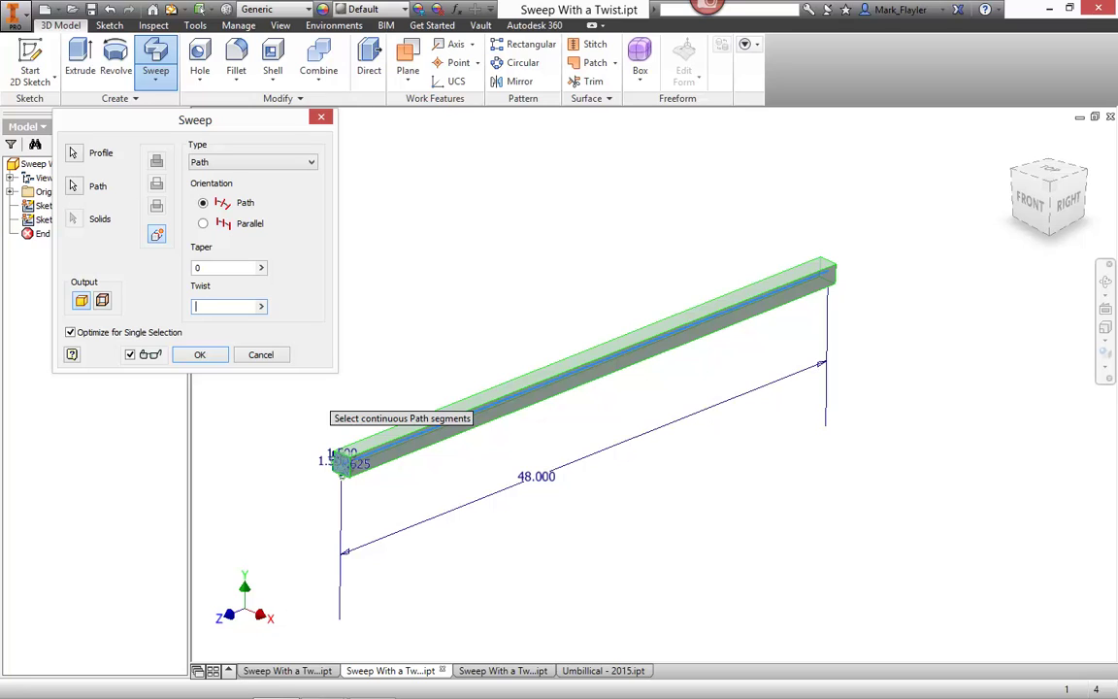
{"action": "type", "text": "1080"}
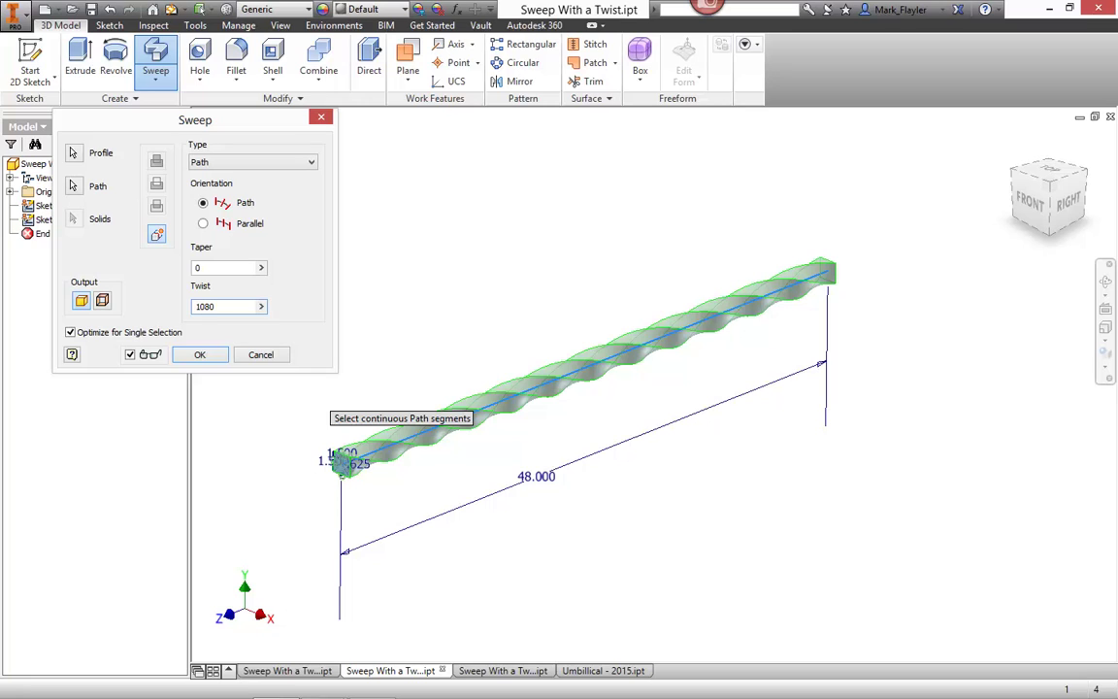
Create the 1080-degree twisted bar, orbit to inspect it, then undo it
{"action": "left_click", "coordinate": [200, 353]}
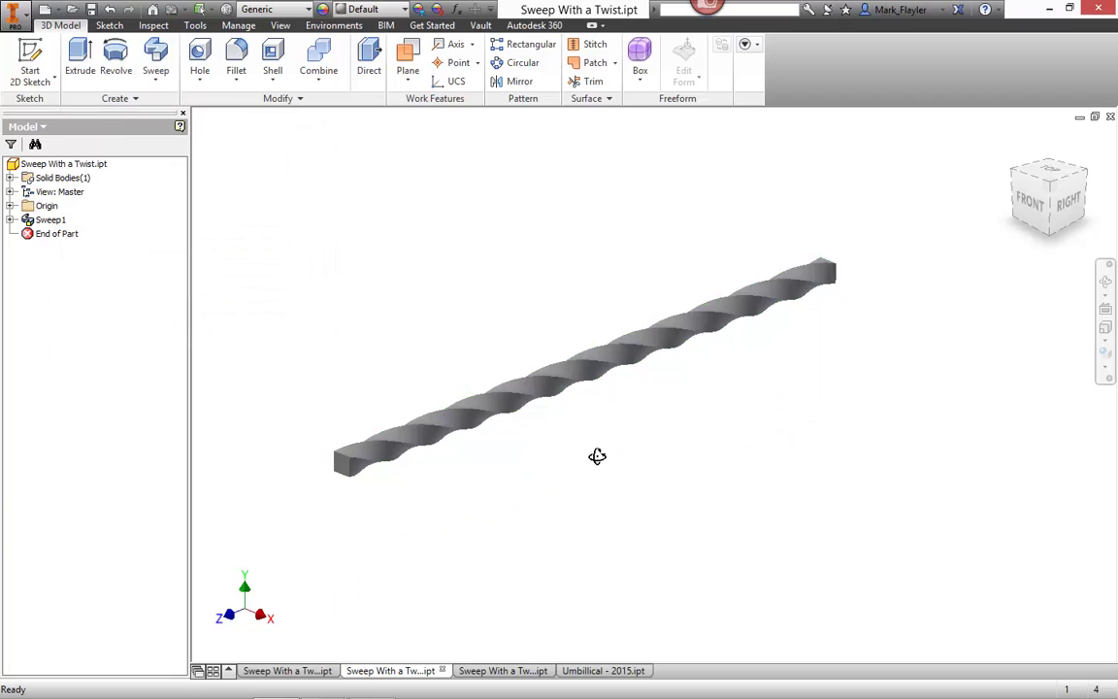
{"action": "mouse_move", "coordinate": [596, 452]}
{"action": "middle_mouse_down", "text": "shift"}
{"action": "mouse_move", "coordinate": [640, 441]}
{"action": "mouse_move", "coordinate": [560, 462]}
{"action": "mouse_move", "coordinate": [607, 452]}
{"action": "mouse_move", "coordinate": [602, 462]}
{"action": "middle_mouse_up", "text": "shift"}
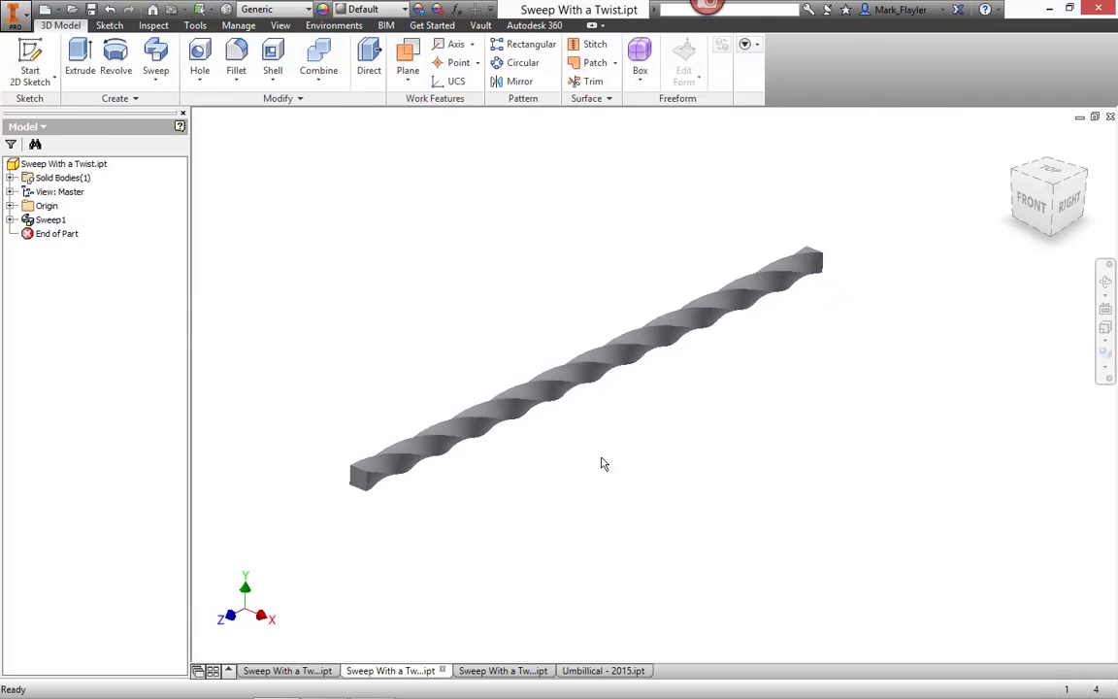
{"action": "left_click", "coordinate": [108, 9]}
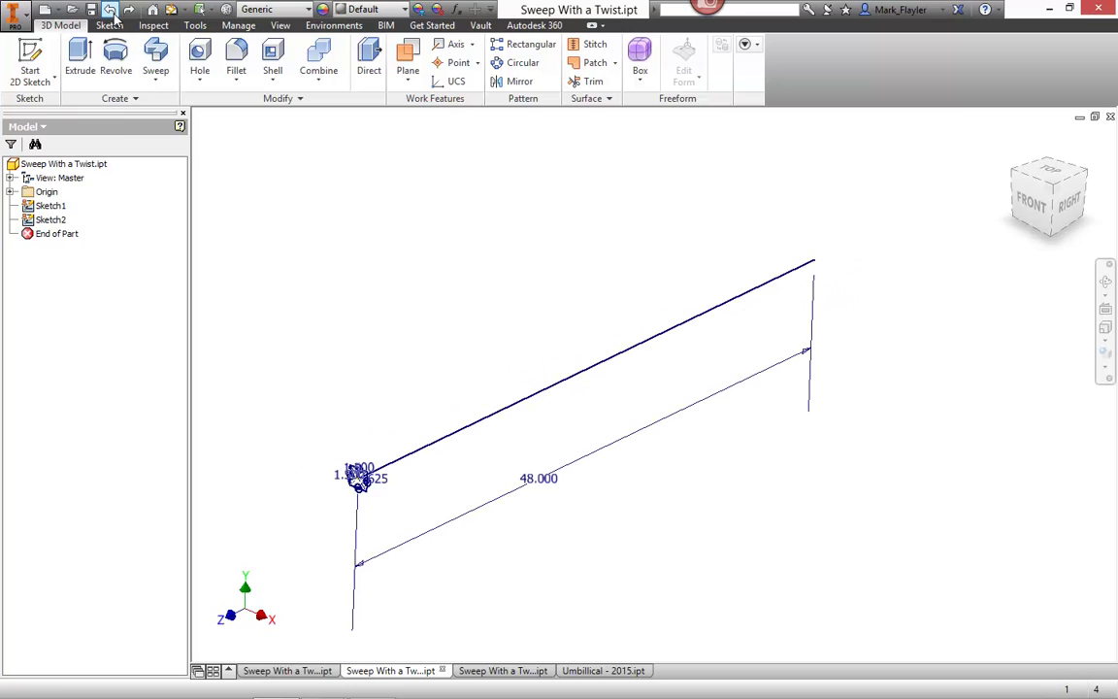
Start a new sweep with all four .625 circles selected as profiles
{"action": "left_click", "coordinate": [156, 56]}
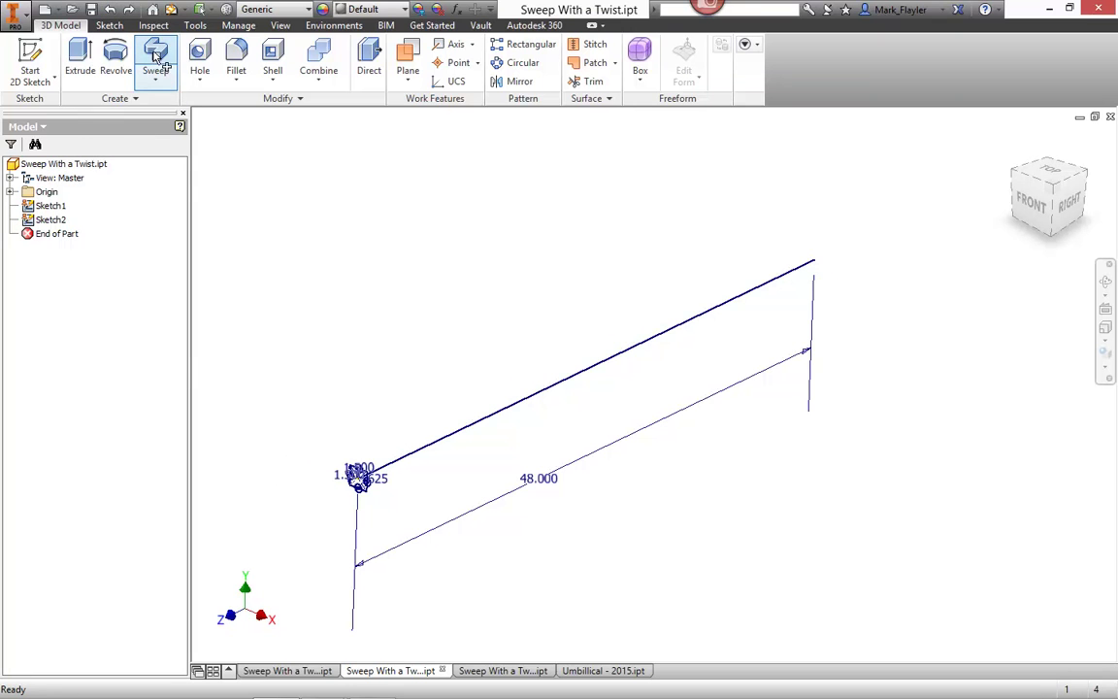
{"action": "scroll", "coordinate": [355, 512], "scroll_direction": "up", "scroll_amount": 3}
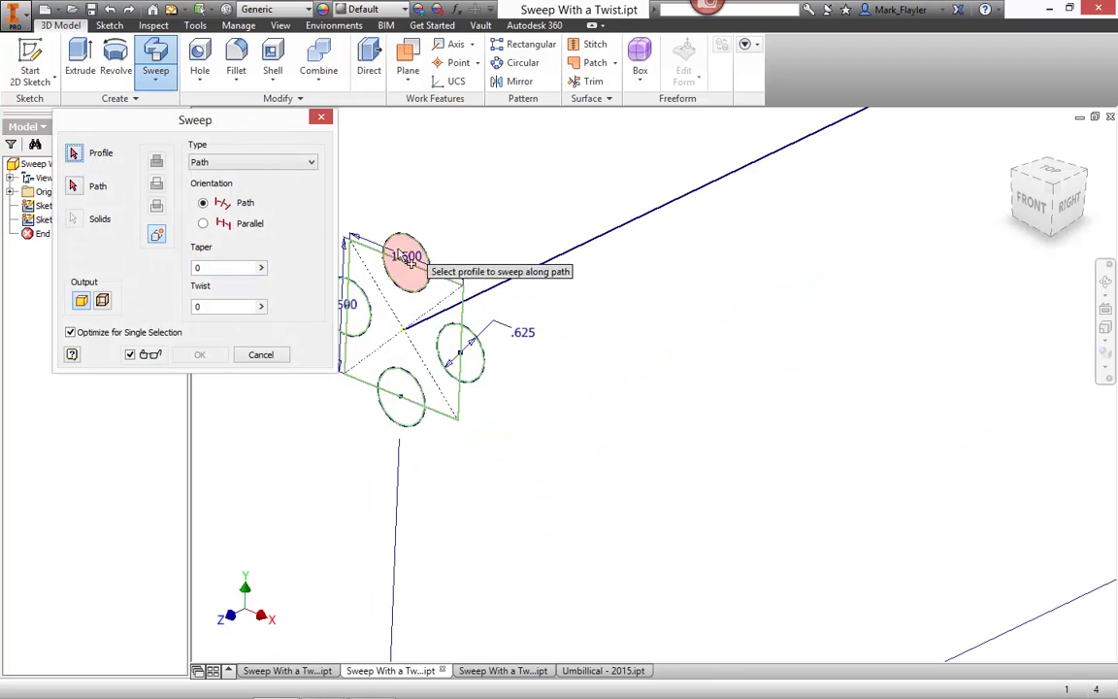
{"action": "middle_click_drag", "start_coordinate": [329, 453], "coordinate": [386, 460]}
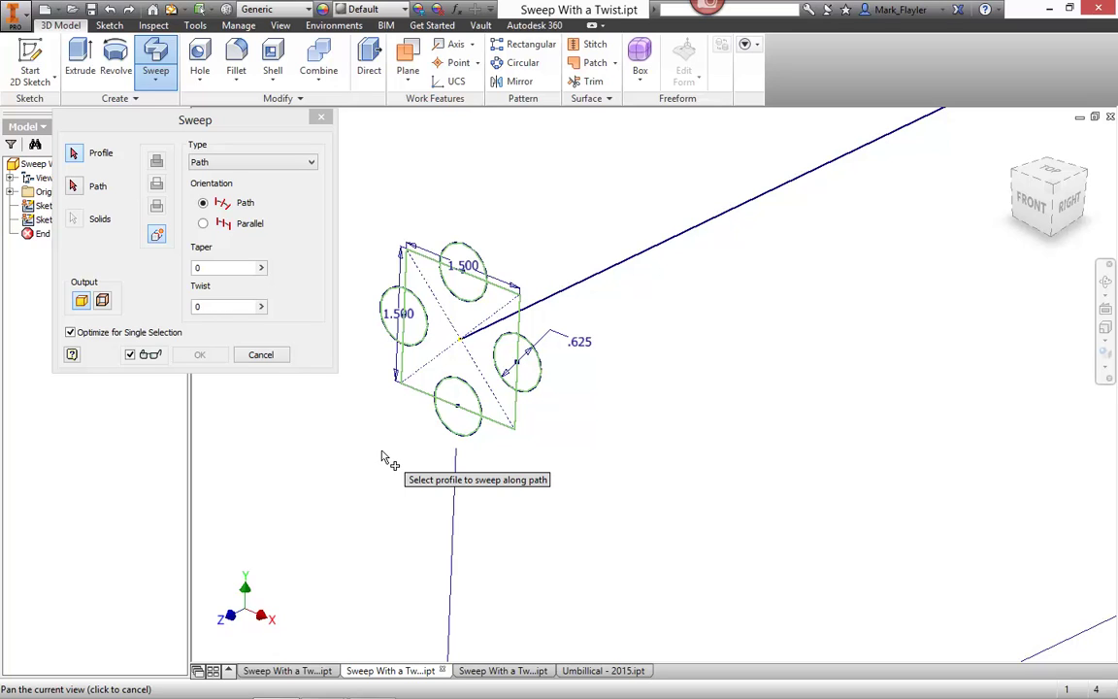
{"action": "left_click", "coordinate": [471, 415]}
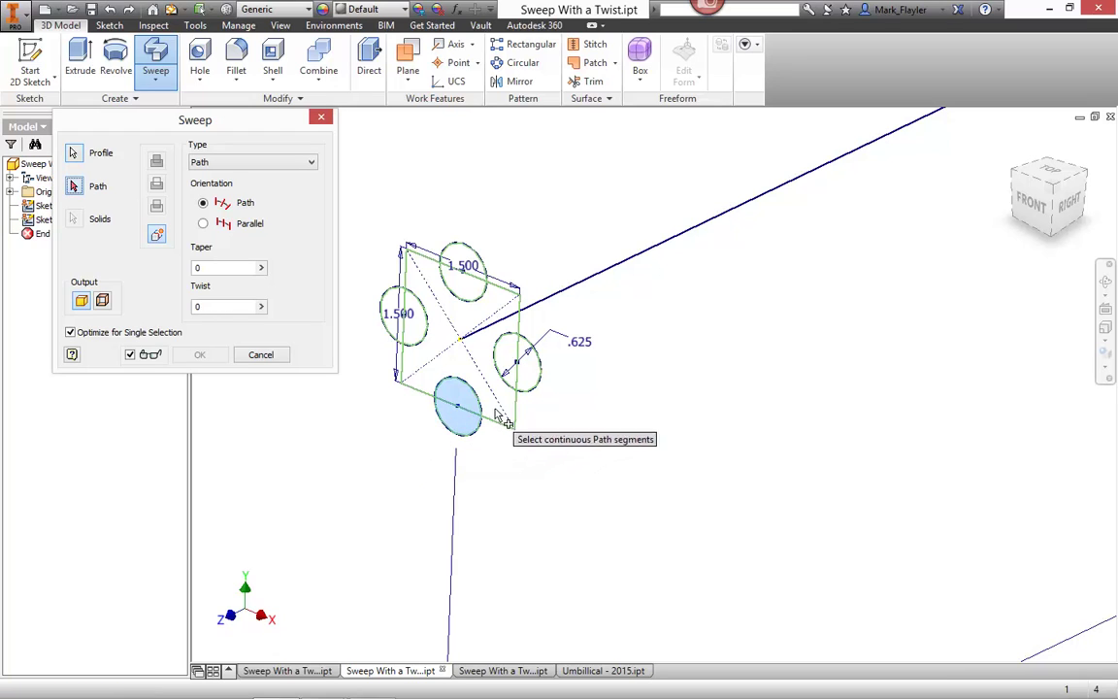
{"action": "left_click", "coordinate": [84, 333]}
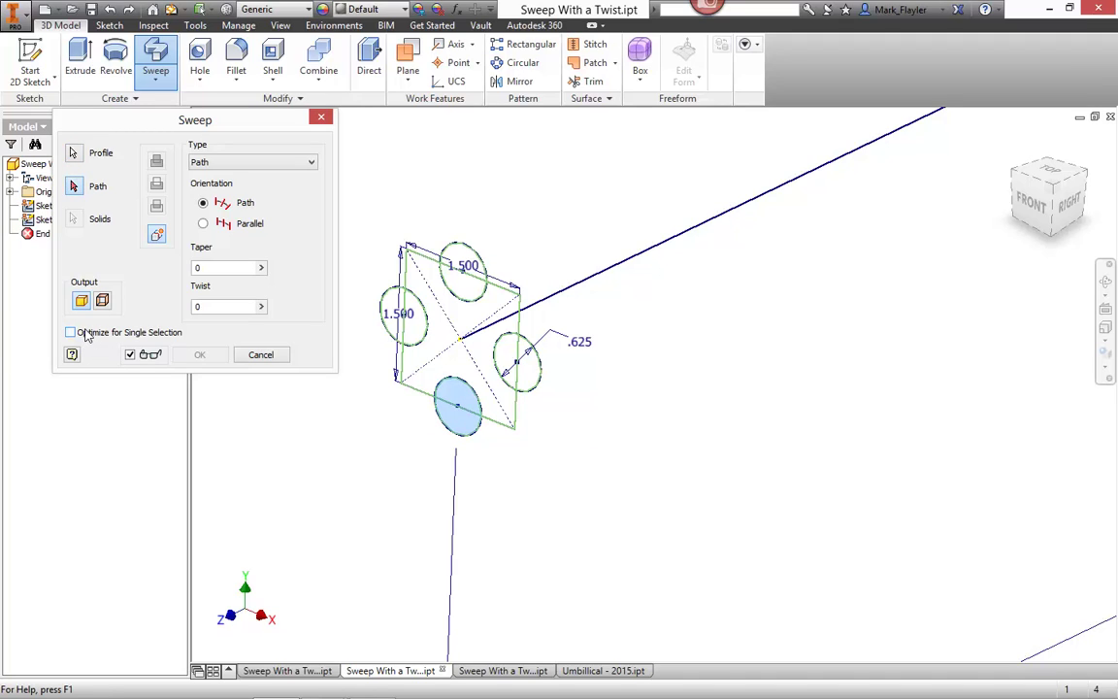
{"action": "left_click", "coordinate": [73, 152]}
{"action": "left_click", "coordinate": [517, 364]}
{"action": "left_click", "coordinate": [485, 274]}
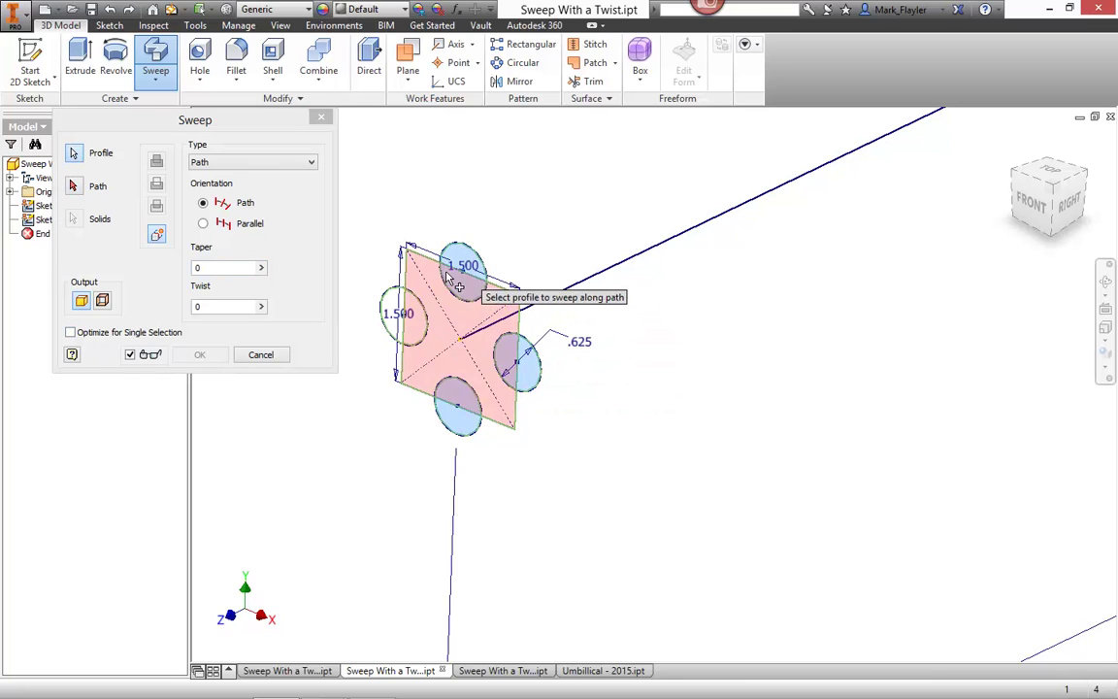
{"action": "left_click", "coordinate": [403, 312]}
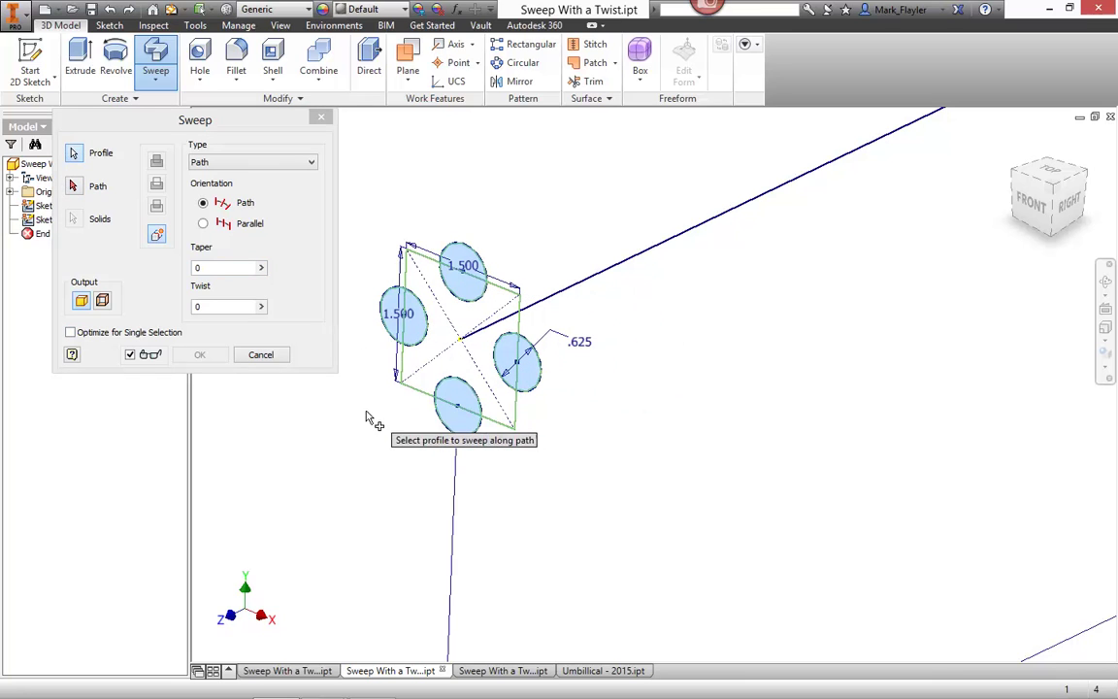
Finish the profile selection and pick the straight 48.000 line as the sweep path
{"action": "right_click", "coordinate": [737, 371]}
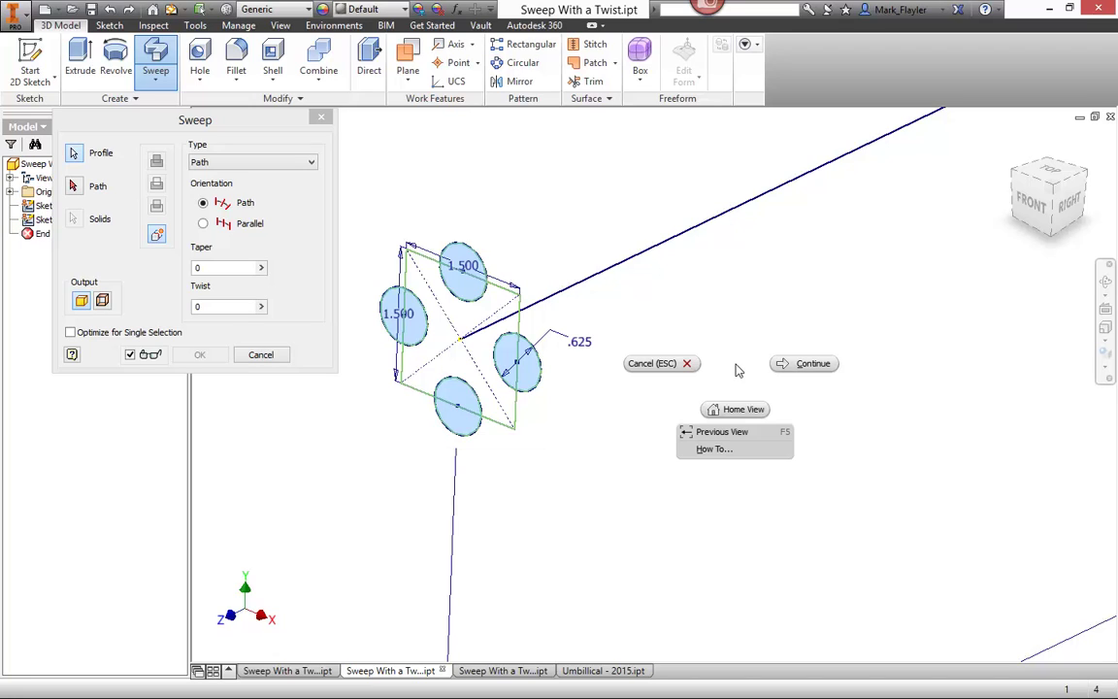
{"action": "left_click", "coordinate": [808, 367]}
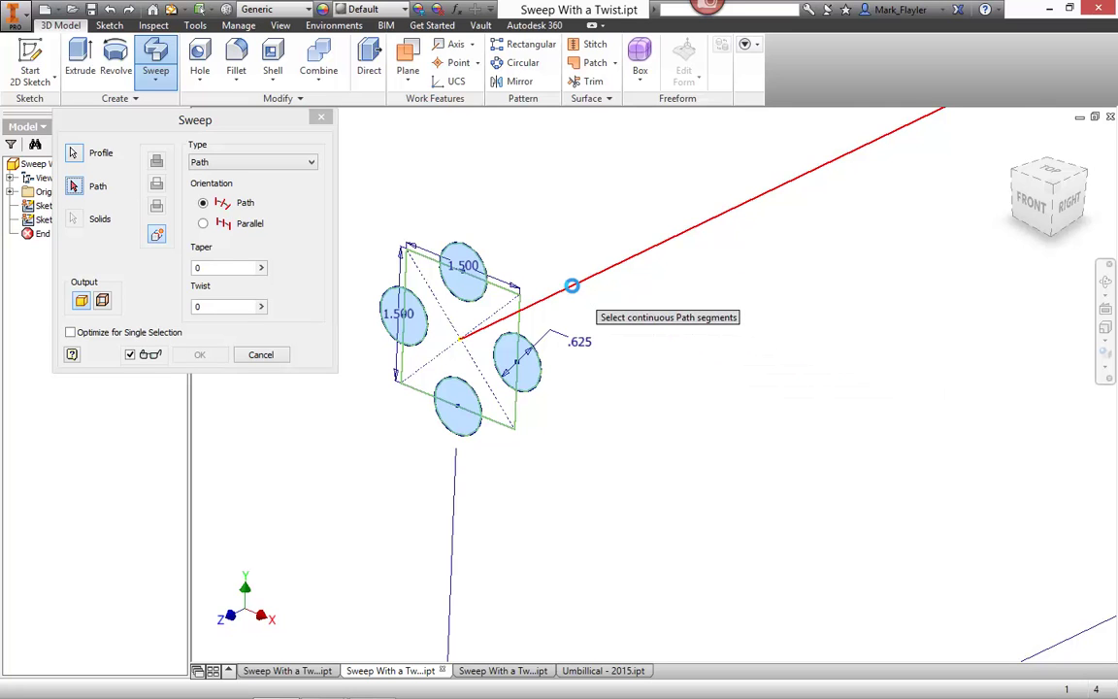
{"action": "left_click", "coordinate": [574, 290]}
{"action": "scroll", "coordinate": [583, 379], "scroll_direction": "down", "scroll_amount": 5}
{"action": "middle_click_drag", "start_coordinate": [568, 374], "coordinate": [489, 455]}
Set the twist to 1080 degrees and apply the four-circle sweep
{"action": "left_click", "coordinate": [229, 305]}
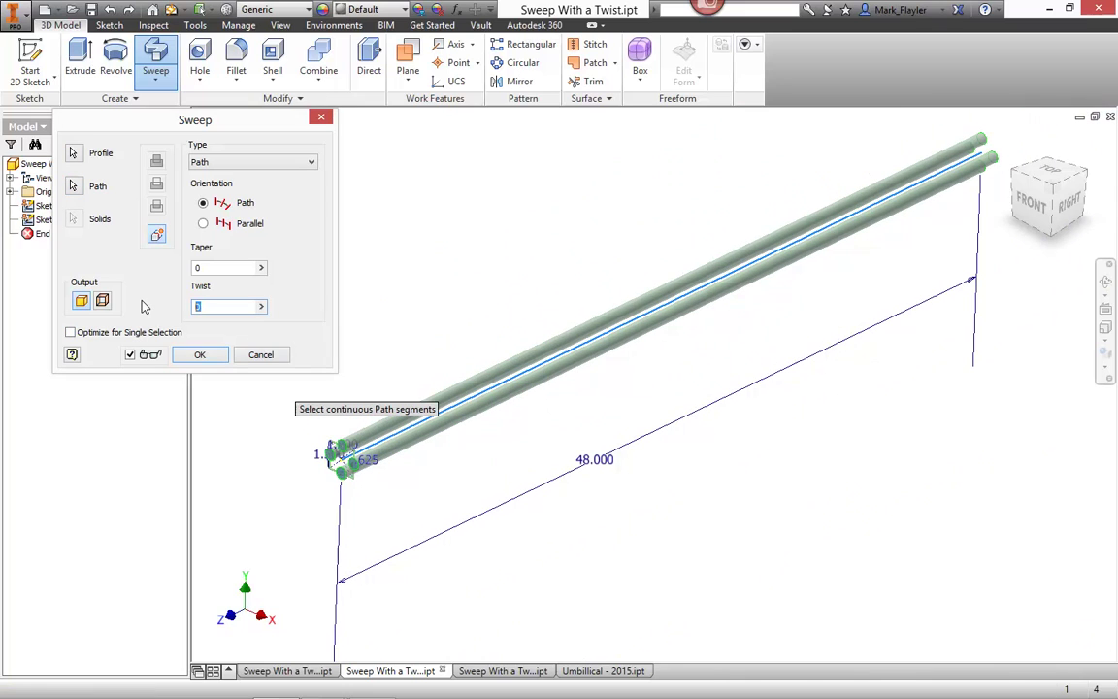
{"action": "type", "text": "360"}
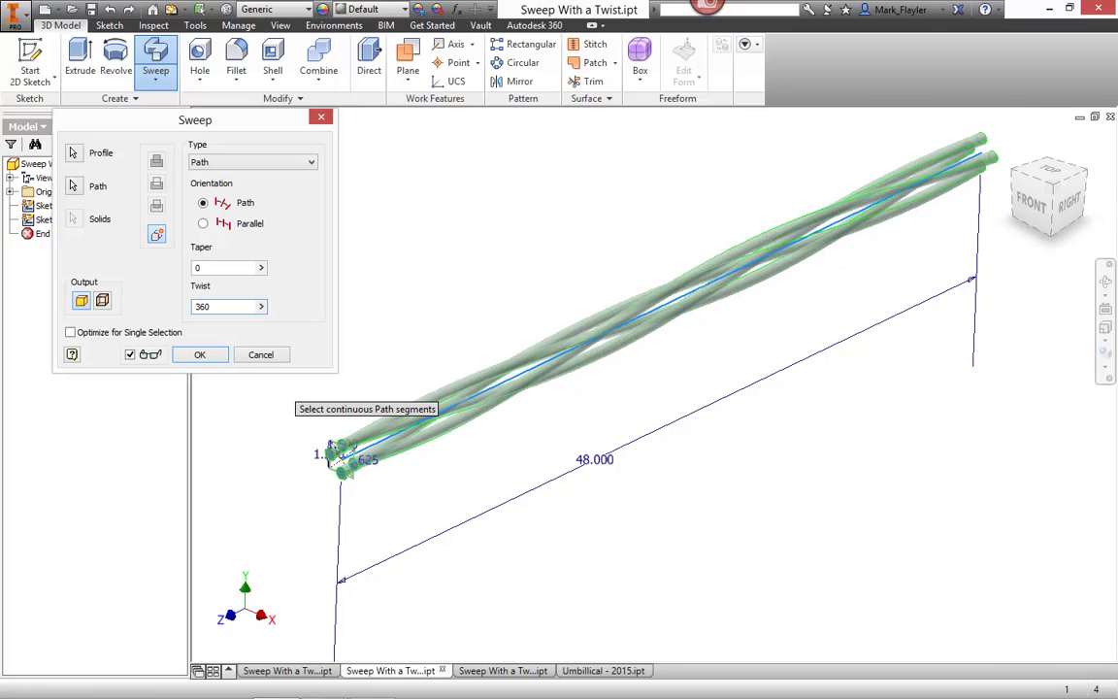
{"action": "key", "text": "shift+Home"}
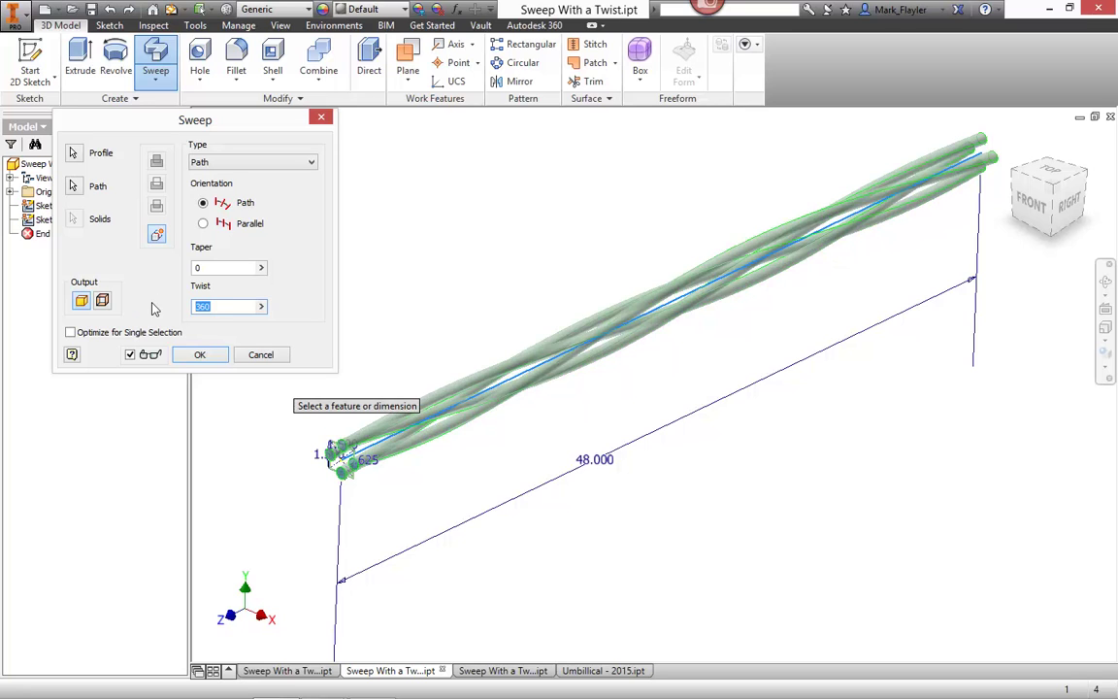
{"action": "type", "text": "1080"}
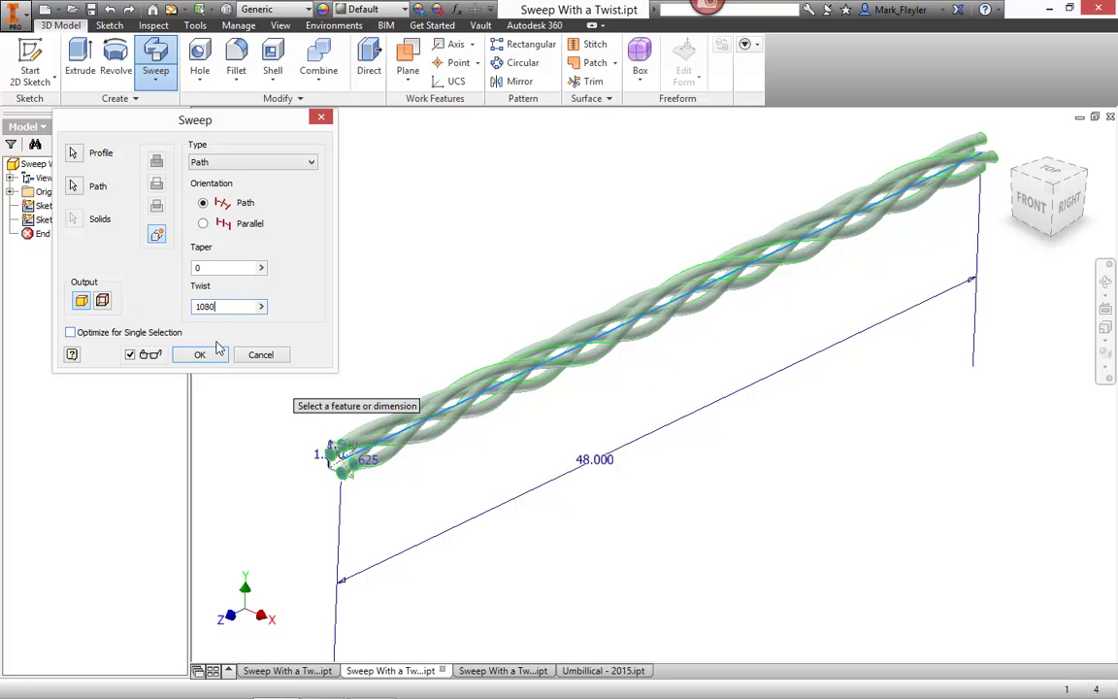
{"action": "left_click", "coordinate": [200, 354]}
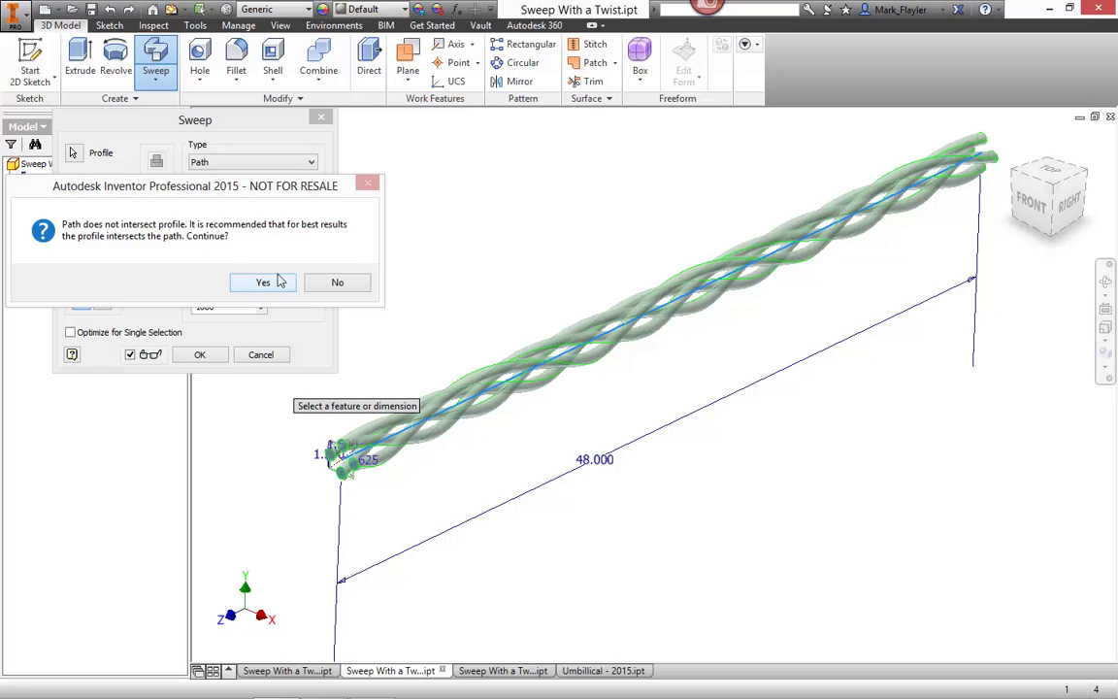
Accept the path warning to create the braided rope, inspect it, and tile all part windows
{"action": "left_click", "coordinate": [277, 280]}
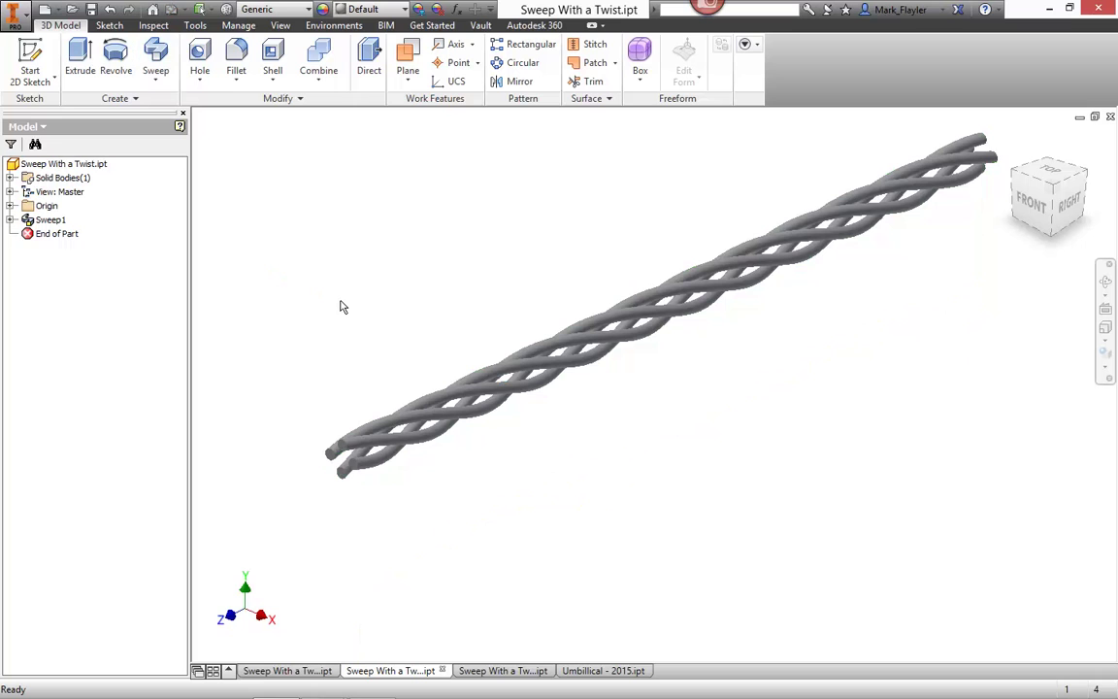
{"action": "middle_click_drag", "start_coordinate": [507, 456], "coordinate": [537, 448], "text": "shift"}
{"action": "middle_click_drag", "start_coordinate": [511, 257], "coordinate": [452, 327]}
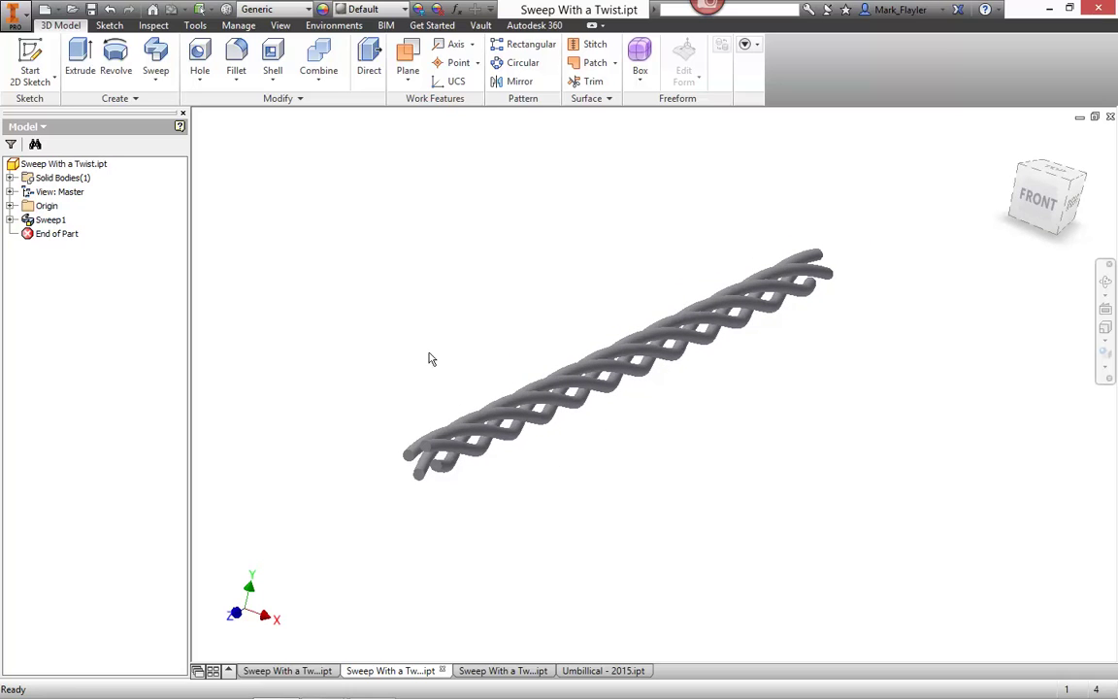
{"action": "left_click", "coordinate": [213, 670]}
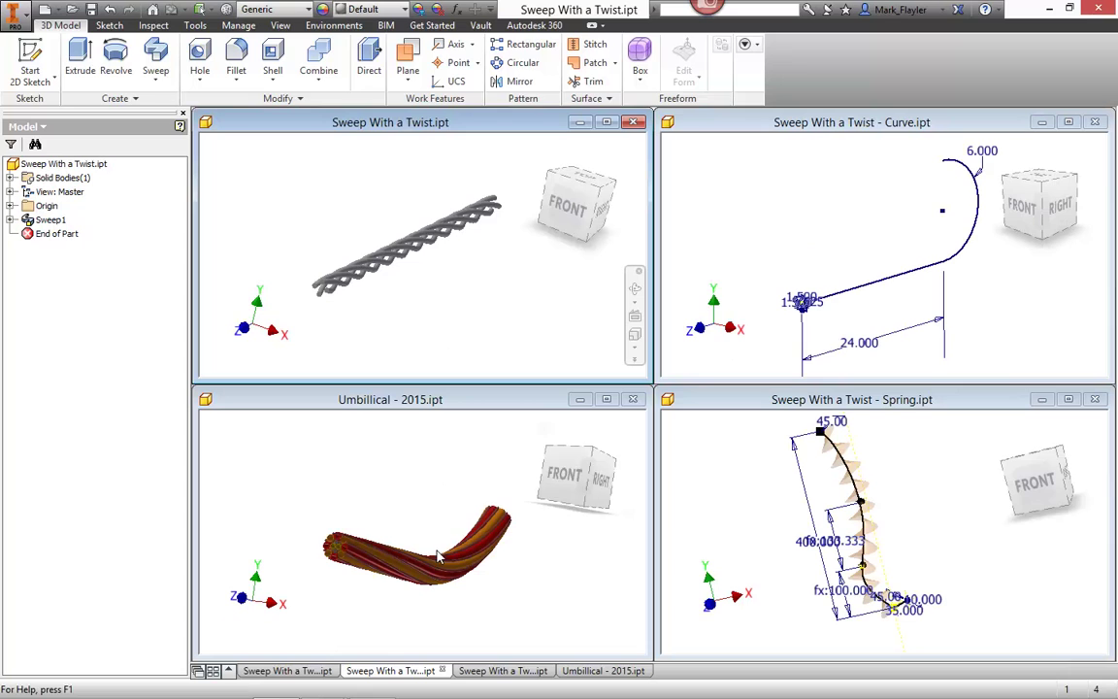
Maximize the Curve part and sweep the four circles along its bent path
{"action": "left_click", "coordinate": [1068, 122]}
{"action": "scroll", "coordinate": [494, 533], "scroll_direction": "up", "scroll_amount": 2}
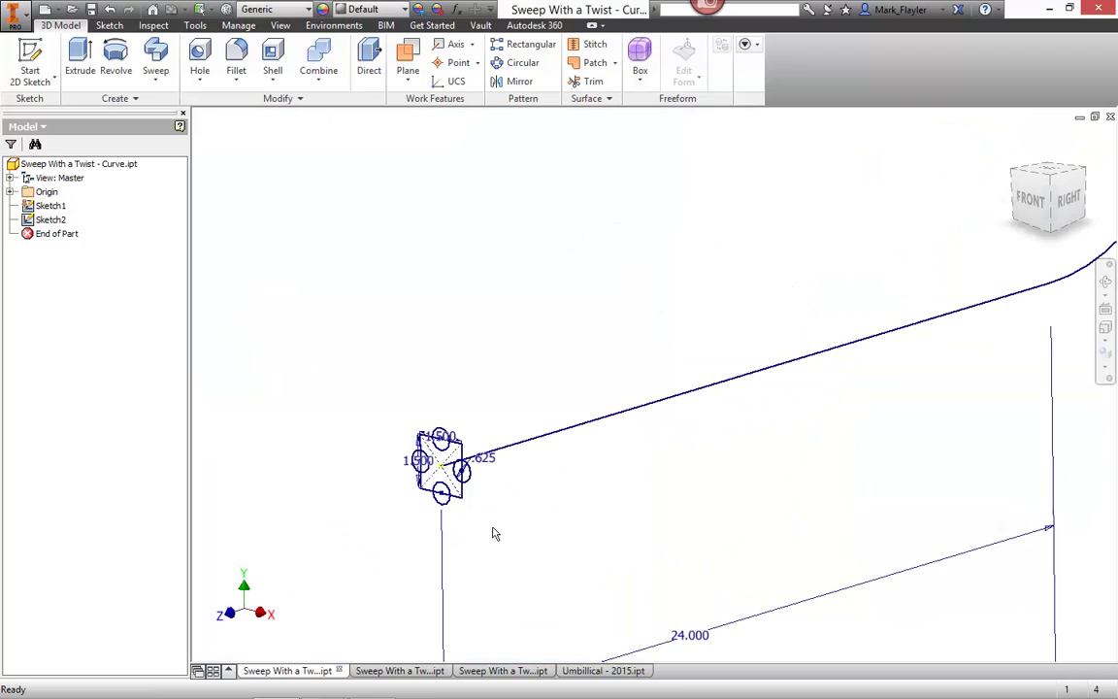
{"action": "middle_click_drag", "start_coordinate": [599, 432], "coordinate": [474, 476]}
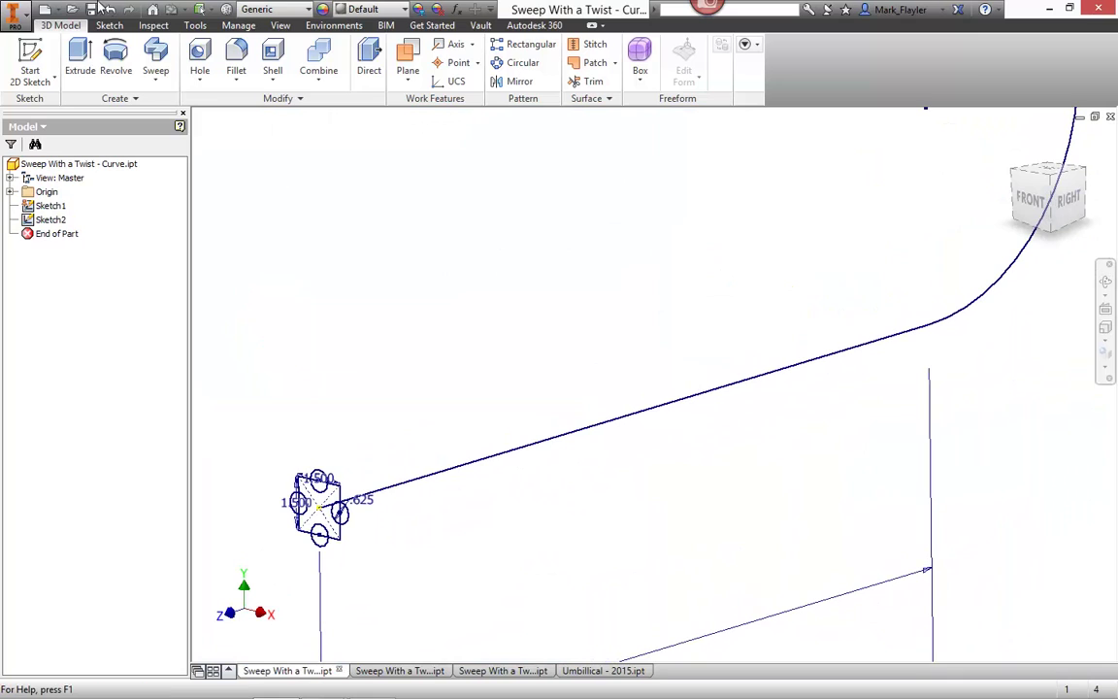
{"action": "left_click", "coordinate": [156, 56]}
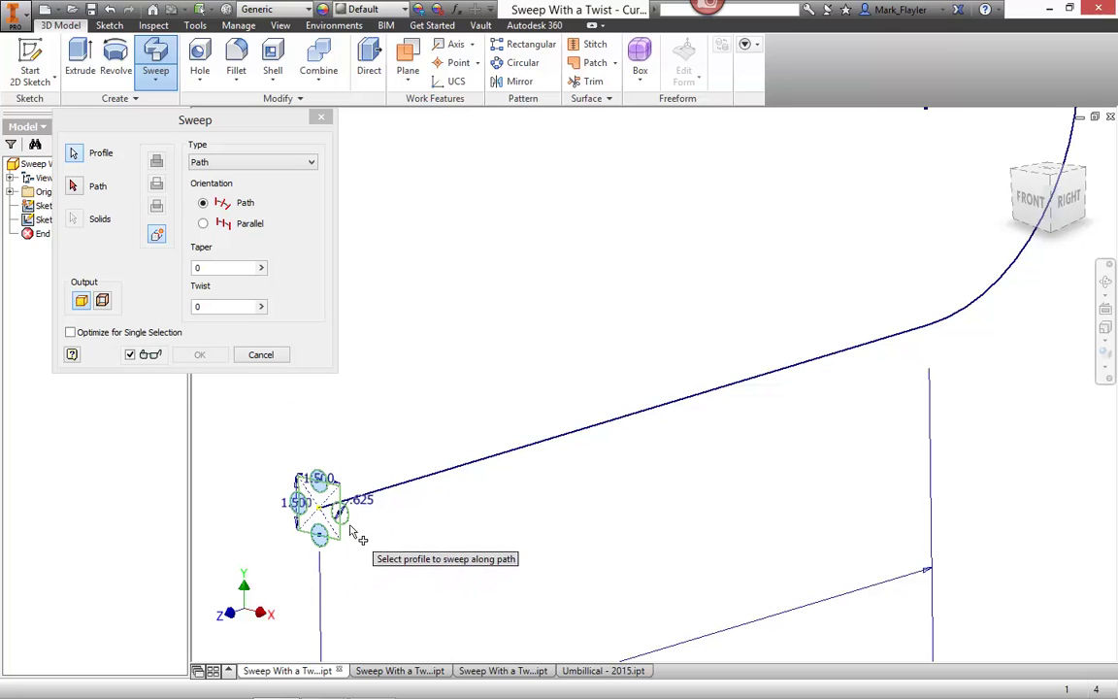
{"action": "right_click", "coordinate": [383, 379]}
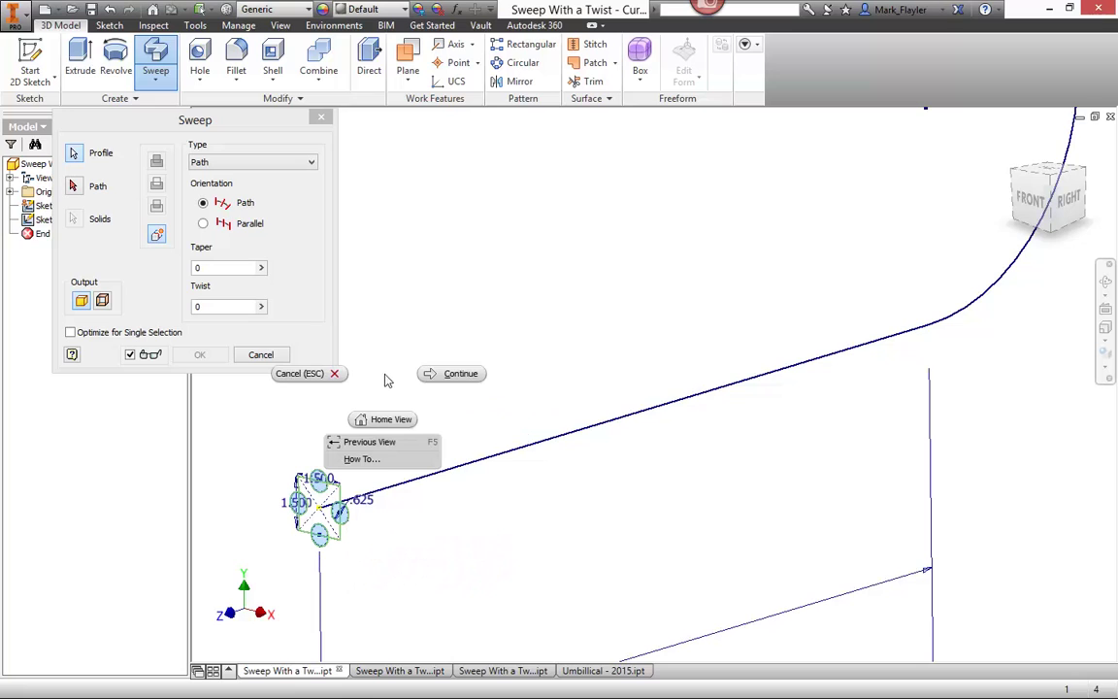
{"action": "left_click", "coordinate": [454, 376]}
{"action": "left_click", "coordinate": [413, 478]}
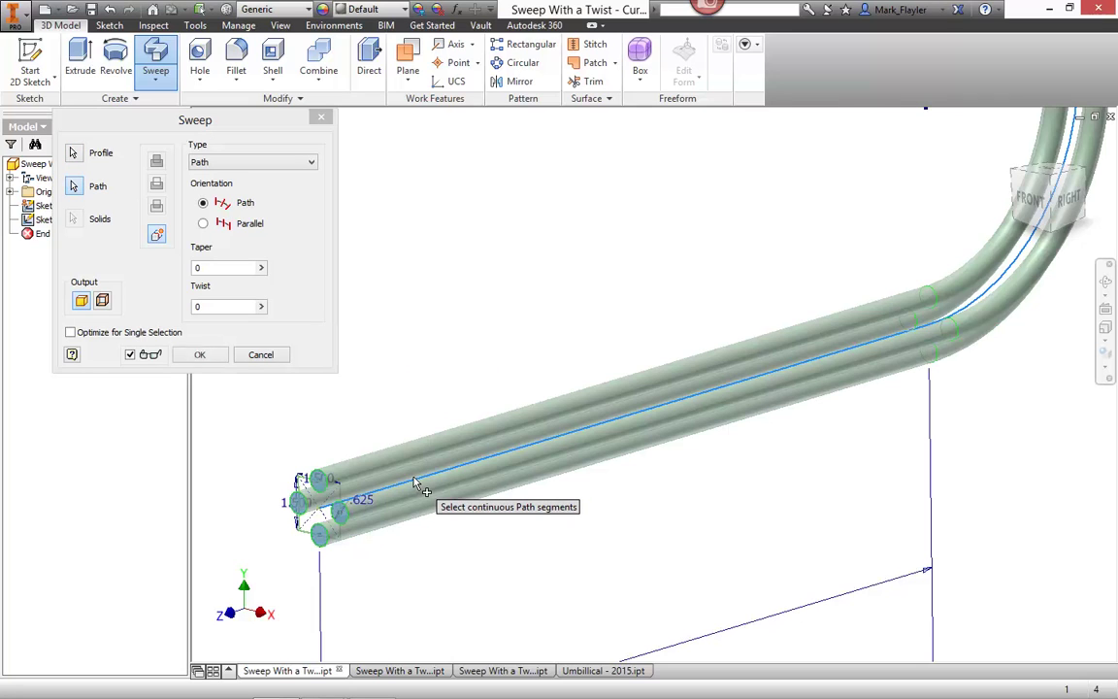
{"action": "scroll", "coordinate": [413, 483], "scroll_direction": "up", "scroll_amount": 3}
{"action": "middle_click_drag", "start_coordinate": [544, 306], "coordinate": [524, 369]}
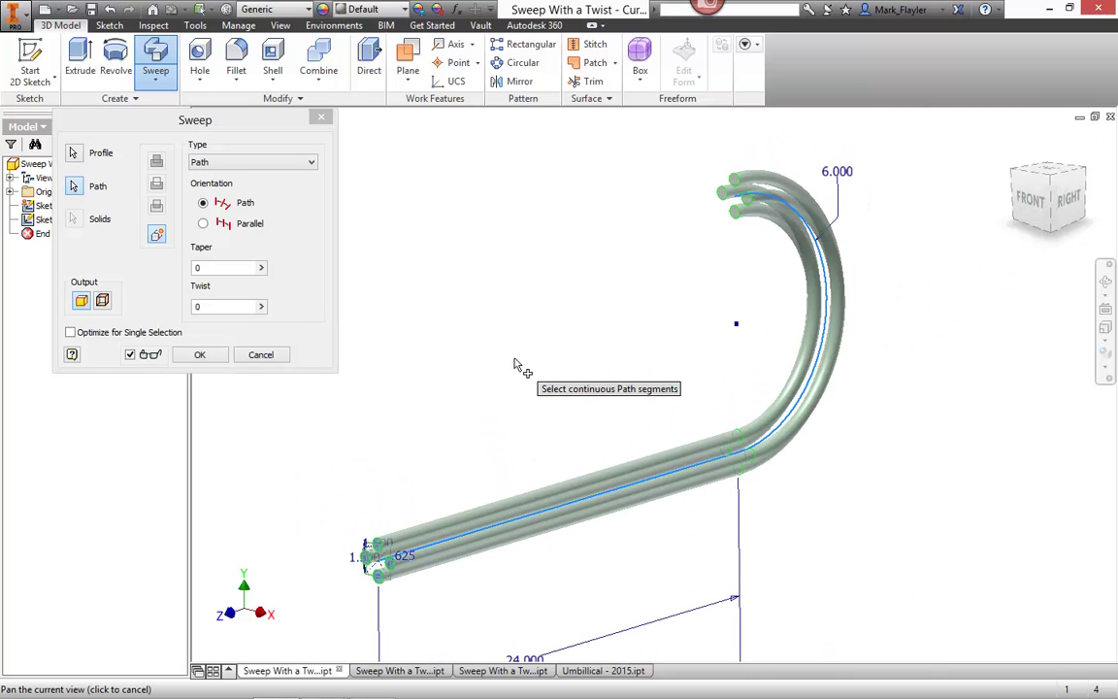
Set a 1080-degree twist, accept the warning, and inspect the curved braided rope
{"action": "left_click", "coordinate": [223, 306]}
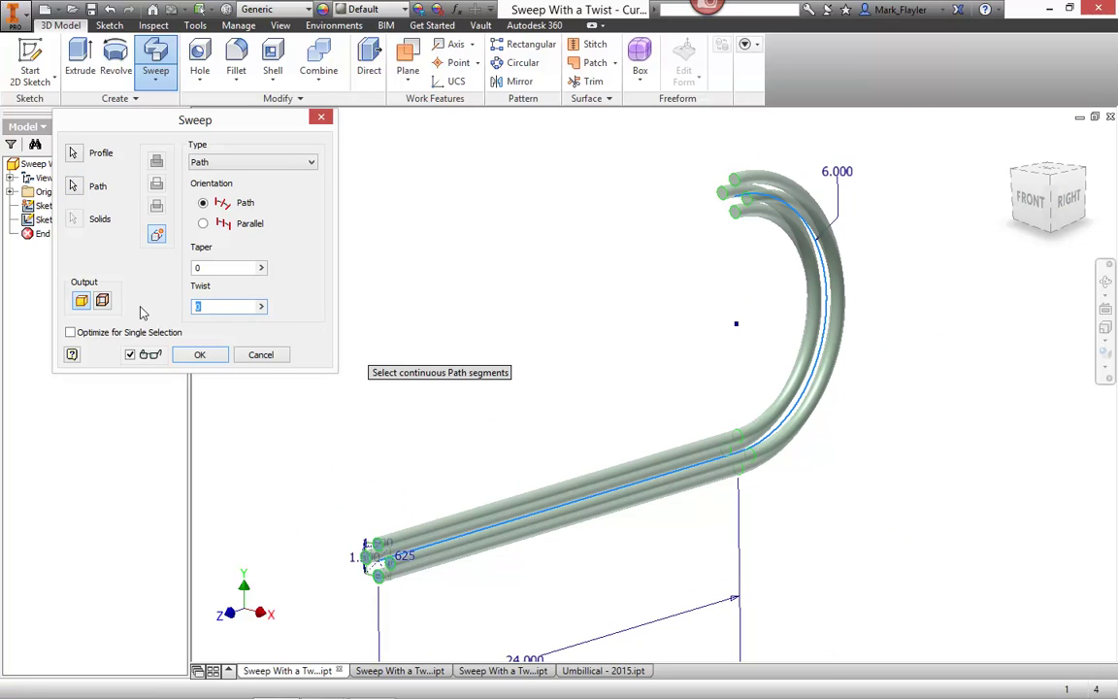
{"action": "type", "text": "1080"}
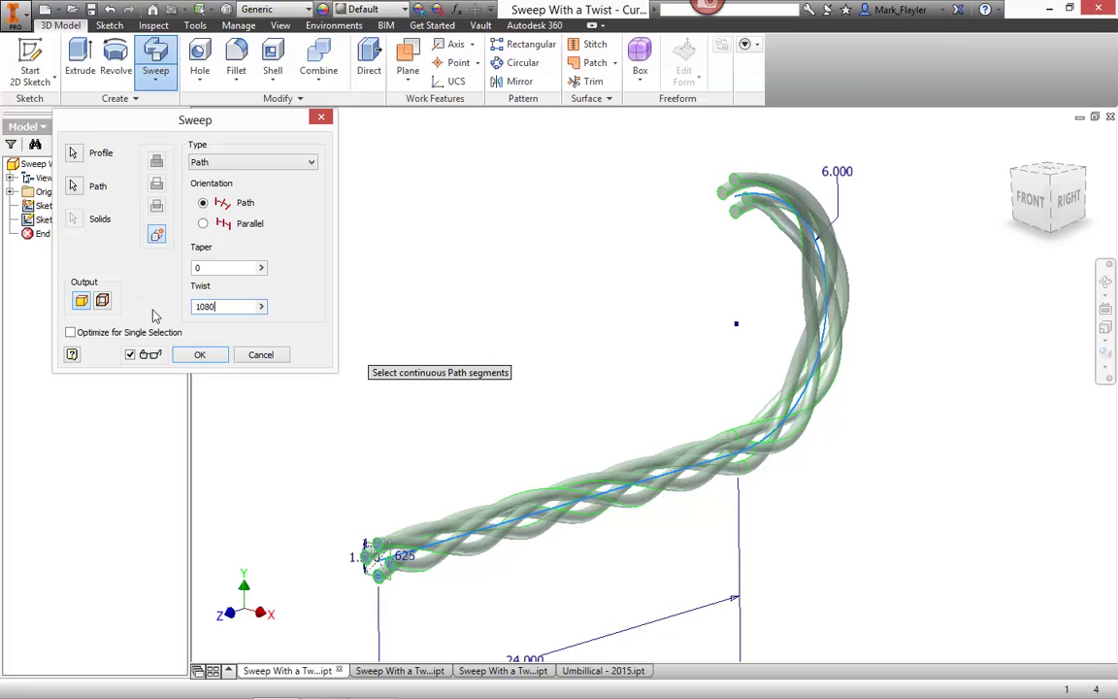
{"action": "left_click", "coordinate": [205, 354]}
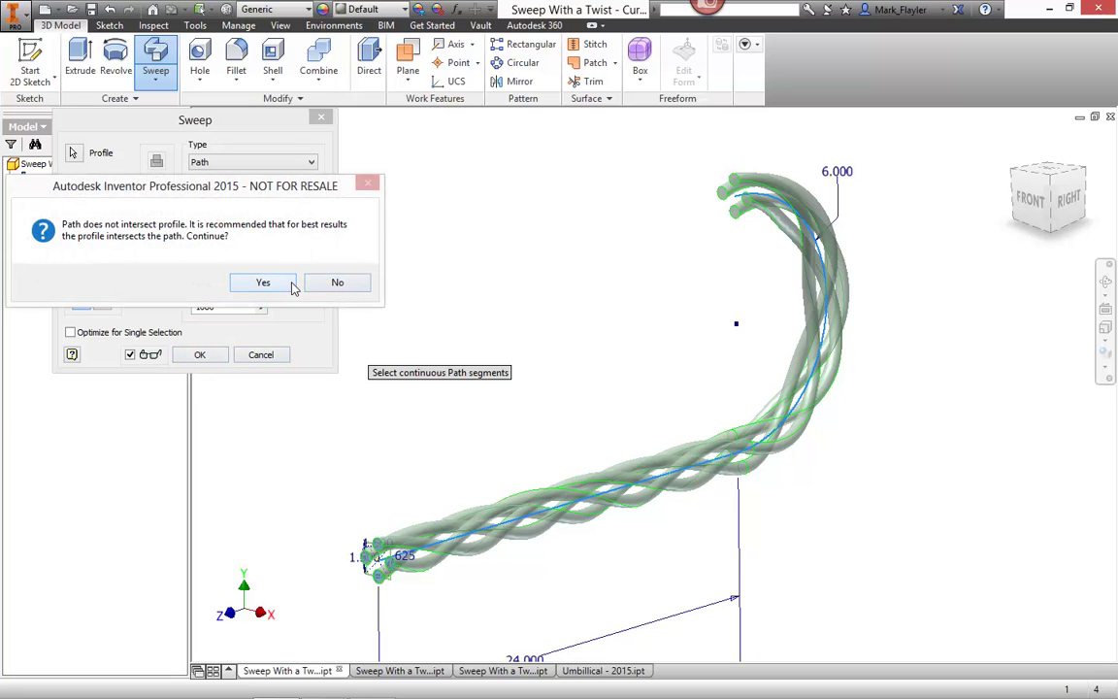
{"action": "left_click", "coordinate": [261, 283]}
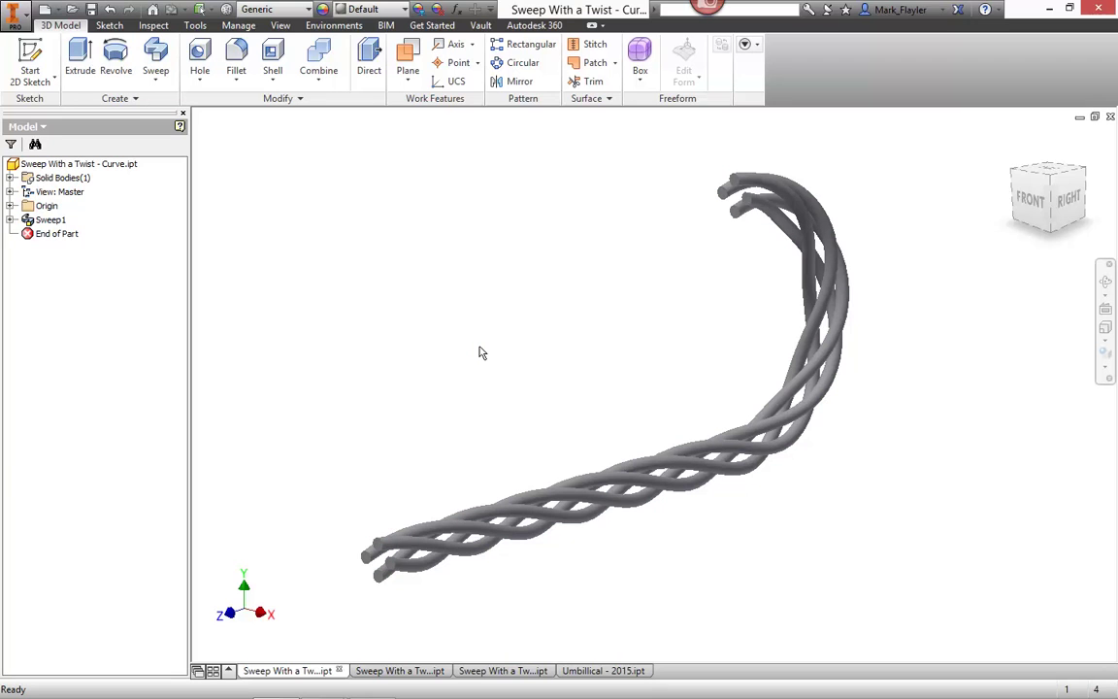
{"action": "mouse_move", "coordinate": [498, 384]}
{"action": "middle_mouse_down", "text": "shift"}
{"action": "mouse_move", "coordinate": [630, 359]}
{"action": "mouse_move", "coordinate": [615, 374]}
{"action": "mouse_move", "coordinate": [511, 375]}
{"action": "mouse_move", "coordinate": [511, 388]}
{"action": "middle_mouse_up", "text": "shift"}
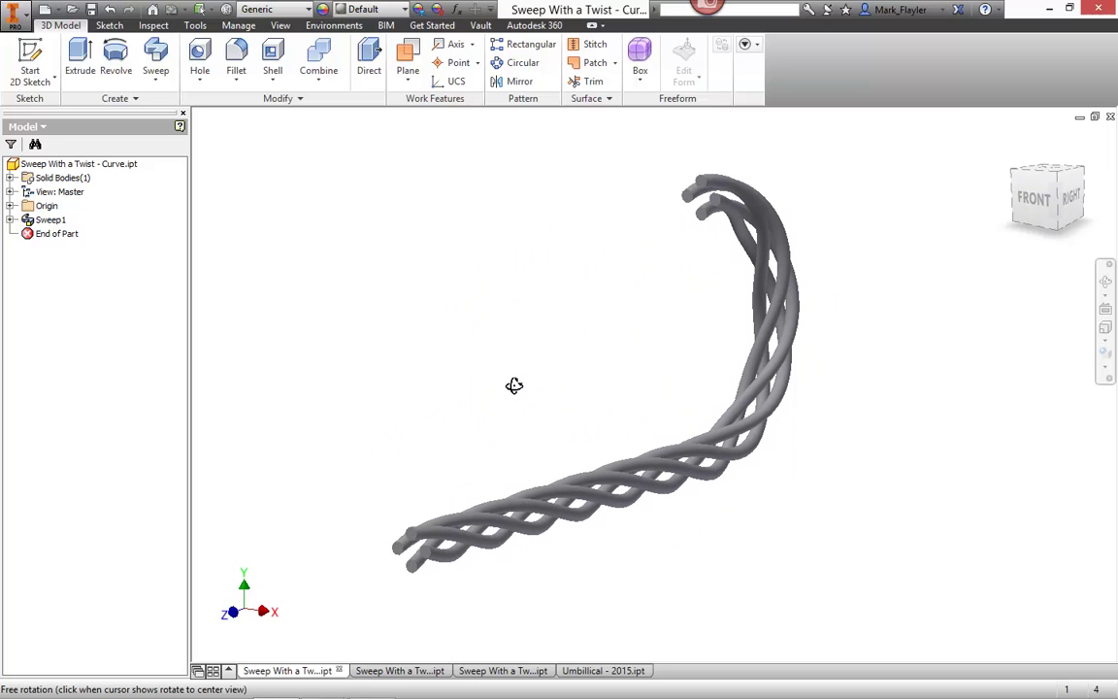
Tile the part windows and maximize Sweep With a Twist - Spring.ipt
{"action": "left_click", "coordinate": [213, 670]}
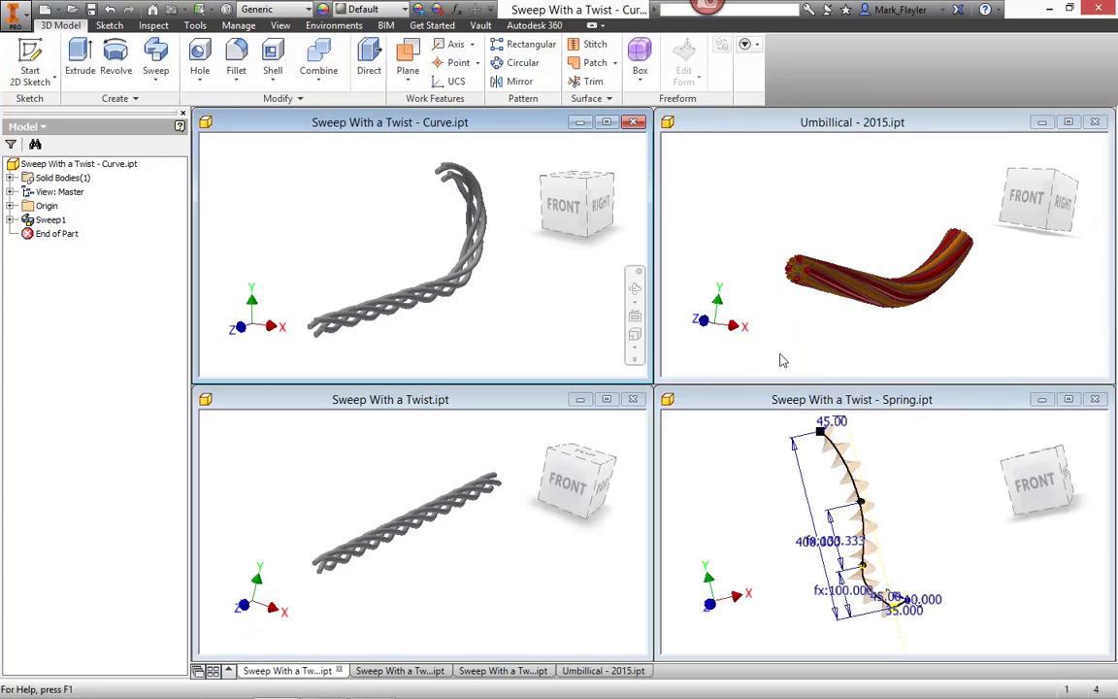
{"action": "left_click", "coordinate": [1068, 399]}
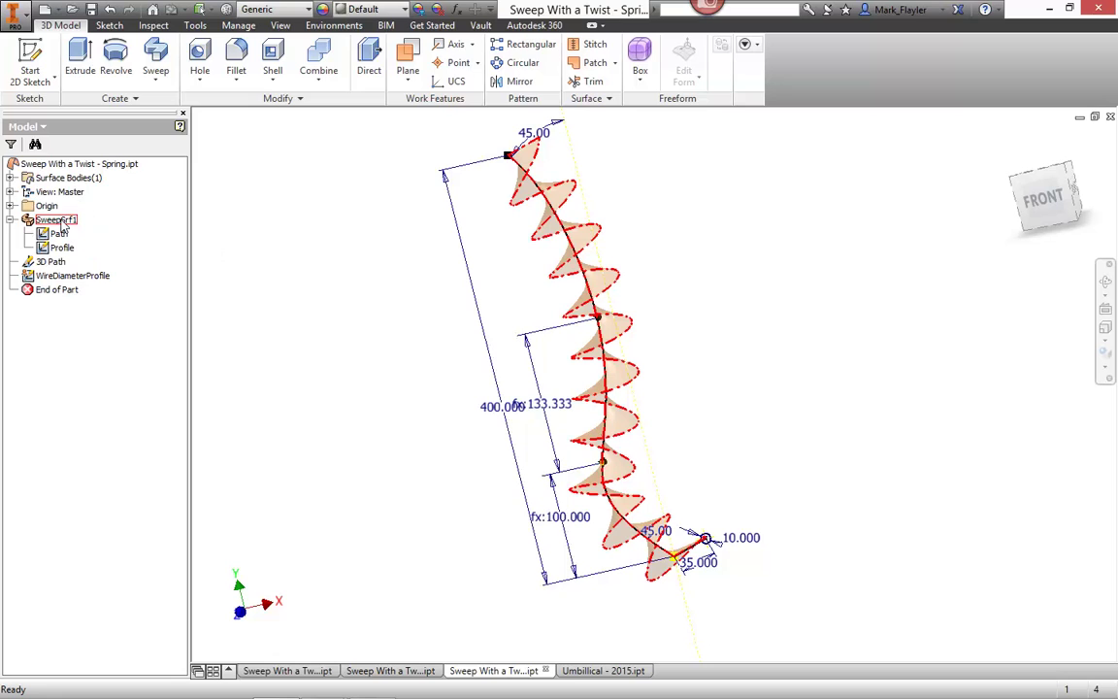
Open SweepSrf1 to read its 360 deg * RotationMulti twist expression, then close the edit
{"action": "double_click", "coordinate": [60, 225]}
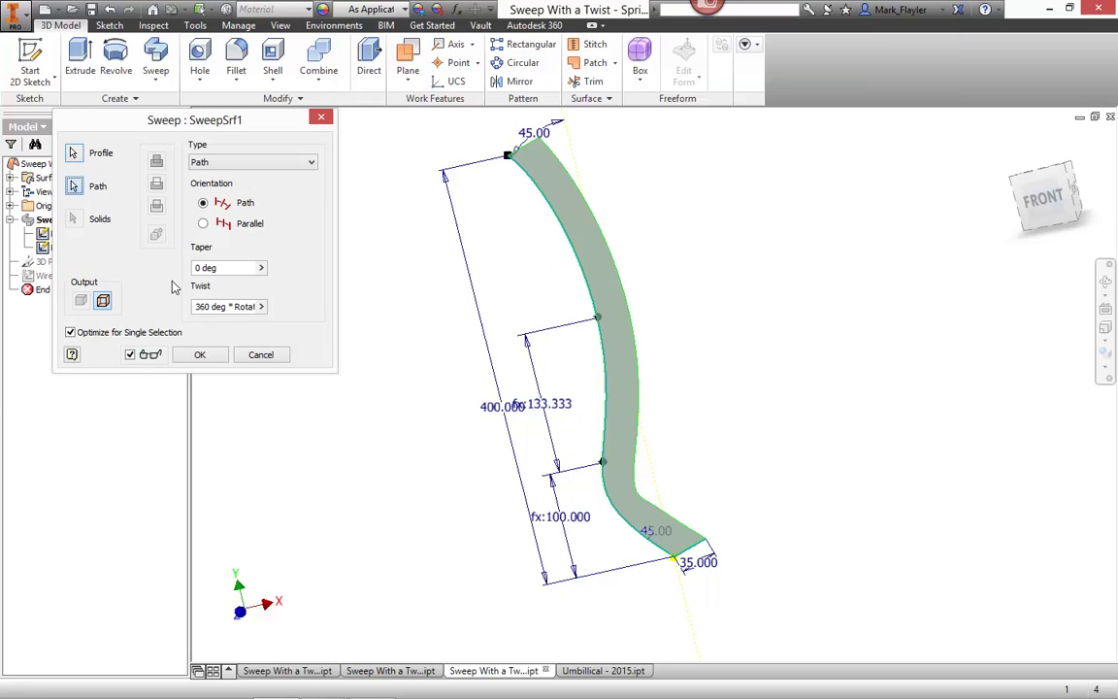
{"action": "left_click", "coordinate": [233, 307]}
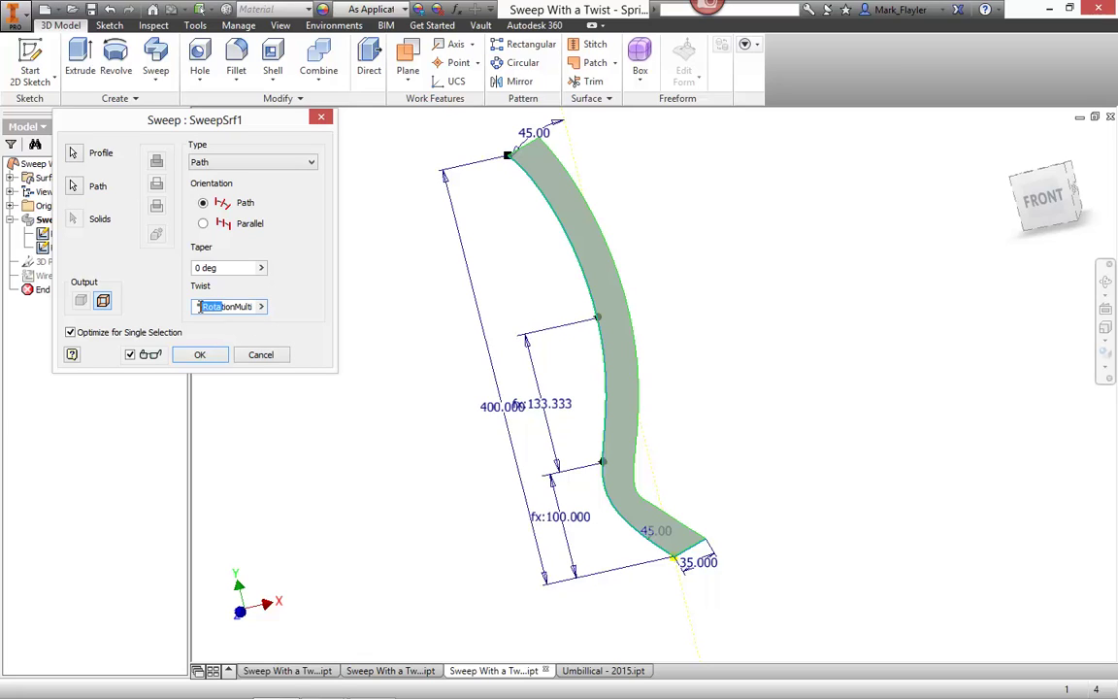
{"action": "key", "text": "shift+Home"}
{"action": "left_click", "coordinate": [208, 354]}
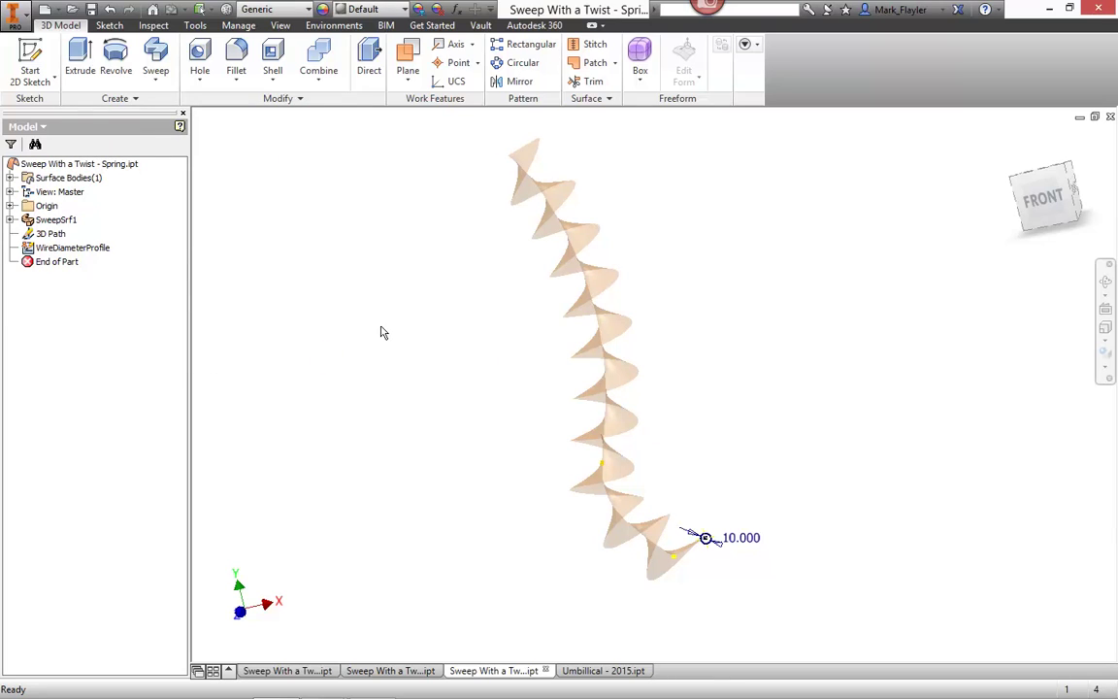
Edit the 3D Path sketch, include the ribbon's helical edge, and finish the sketch
{"action": "left_click", "coordinate": [49, 236]}
{"action": "double_click", "coordinate": [58, 236]}
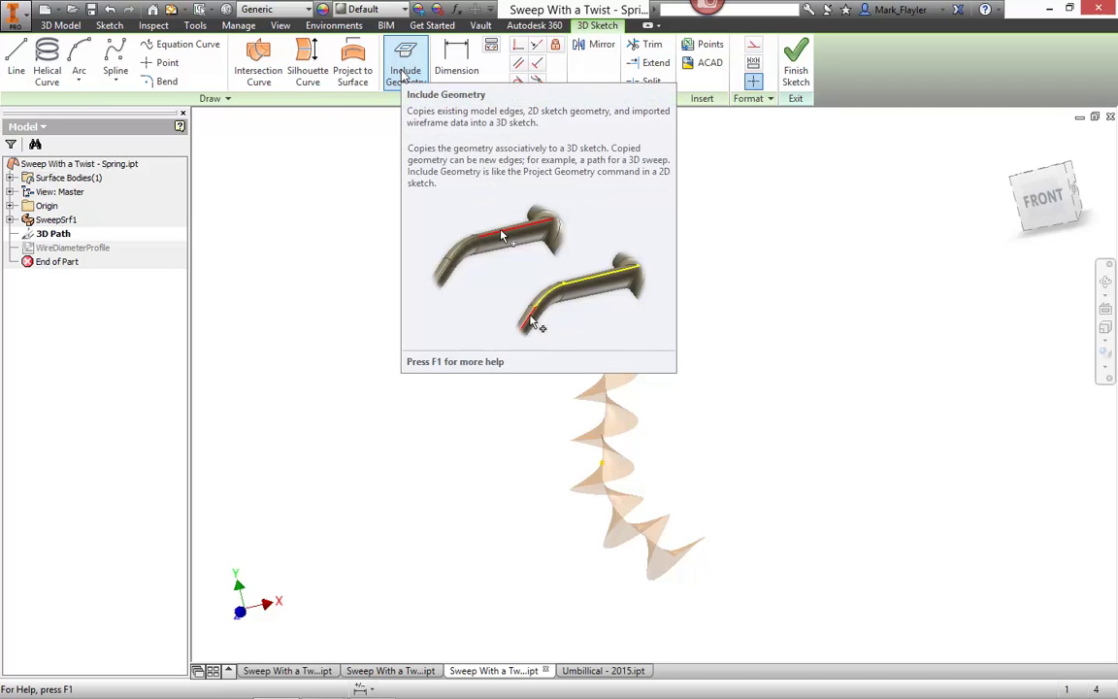
{"action": "left_click", "coordinate": [403, 76]}
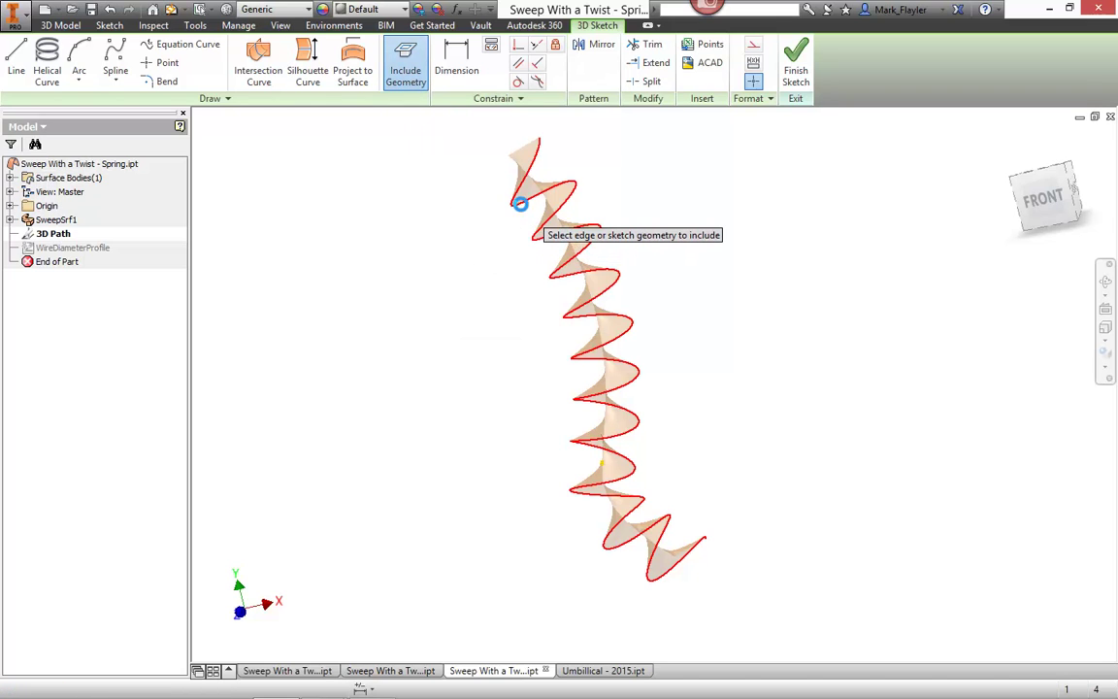
{"action": "left_click", "coordinate": [522, 210]}
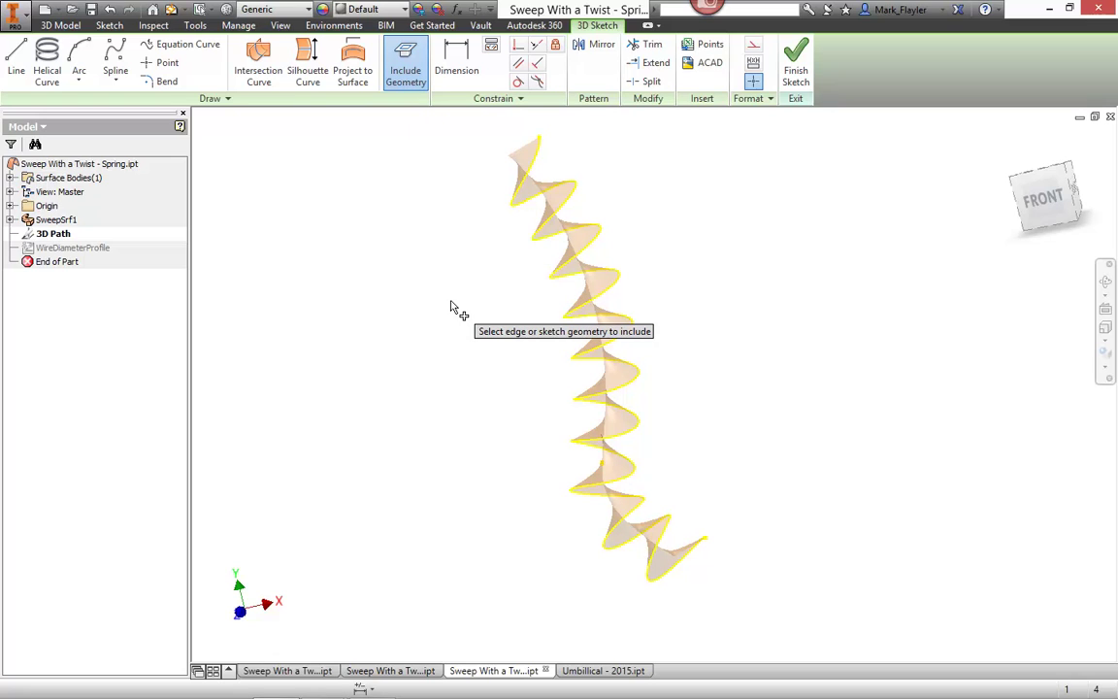
{"action": "right_click", "coordinate": [449, 306]}
{"action": "left_click", "coordinate": [437, 347]}
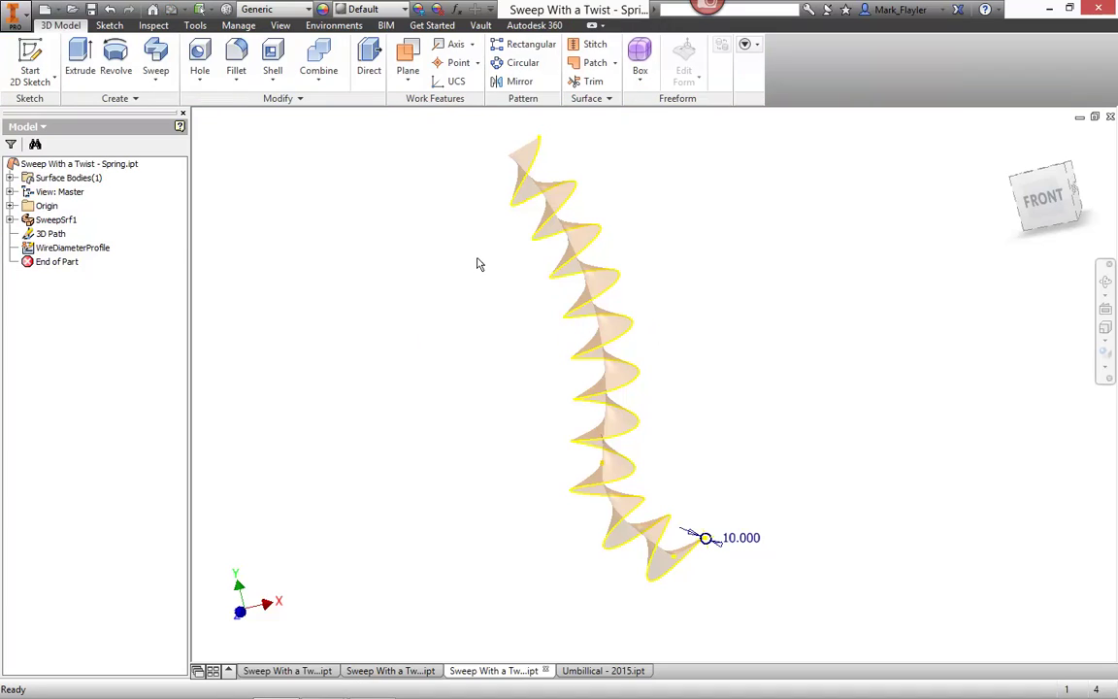
{"action": "double_click", "coordinate": [73, 249]}
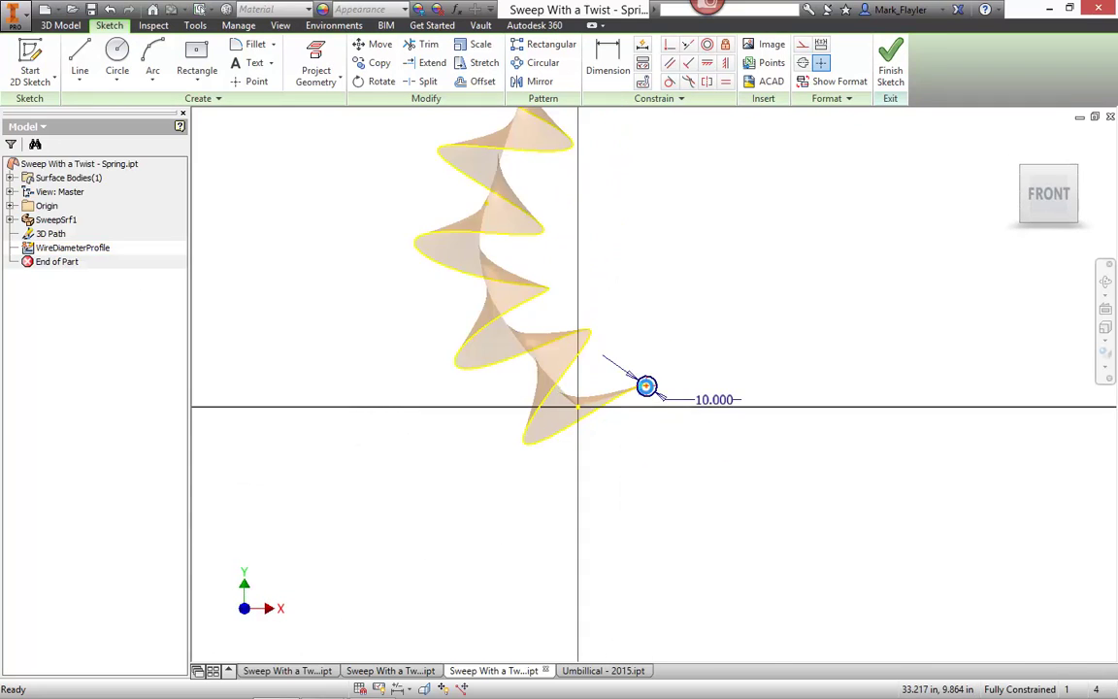
{"action": "scroll", "coordinate": [646, 386], "scroll_direction": "up", "scroll_amount": 5}
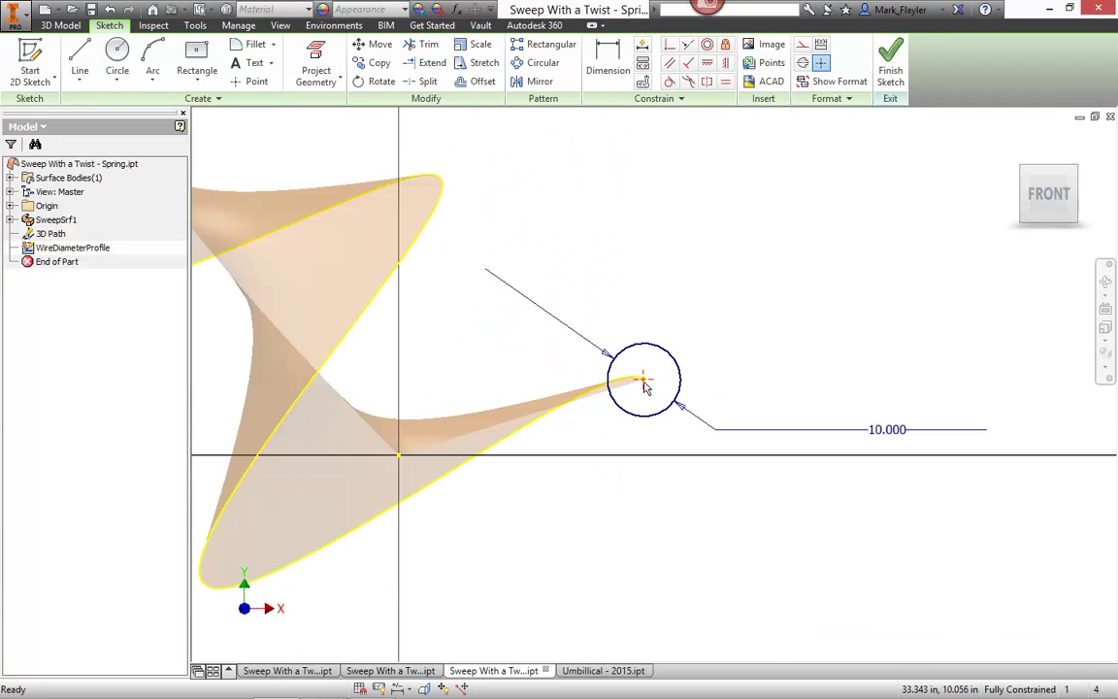
{"action": "right_click", "coordinate": [732, 255]}
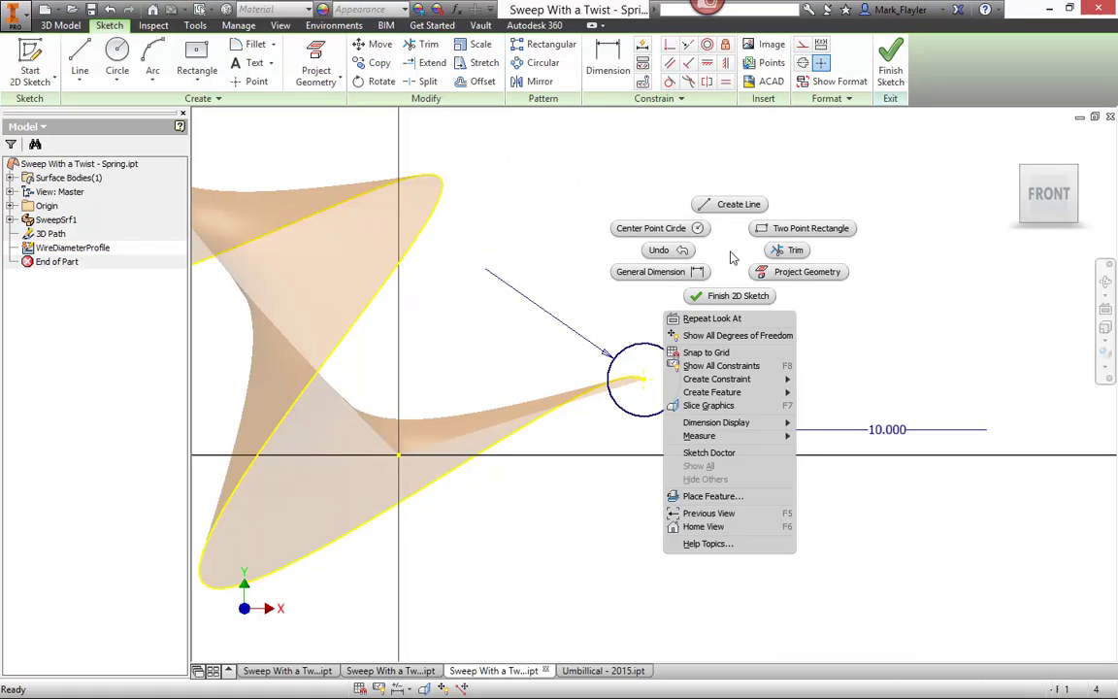
{"action": "left_click", "coordinate": [730, 295]}
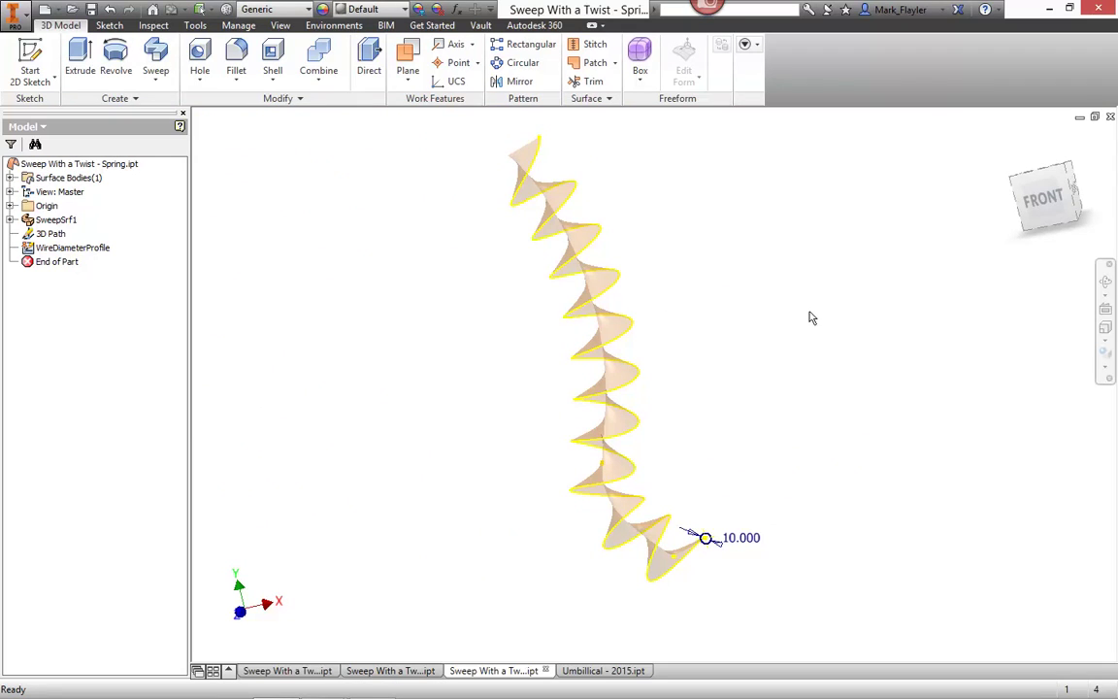
Sweep the wire circle along the helical 3D Path to create the solid spring Sweep1
{"action": "left_click", "coordinate": [156, 56]}
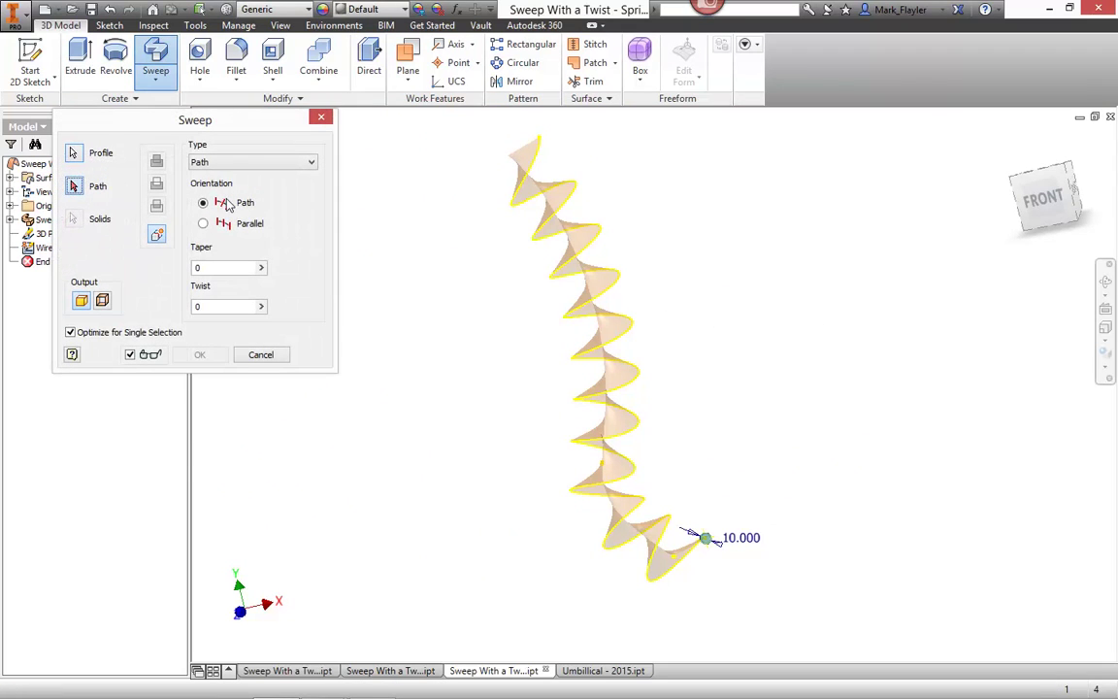
{"action": "left_click", "coordinate": [680, 551]}
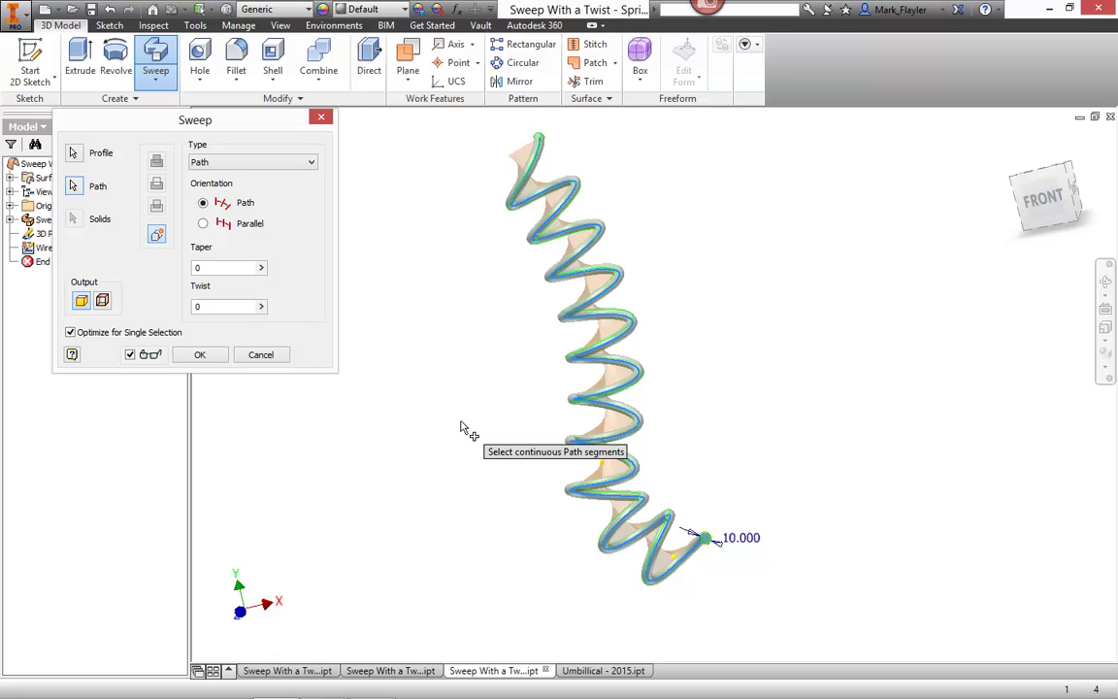
{"action": "left_click", "coordinate": [201, 354]}
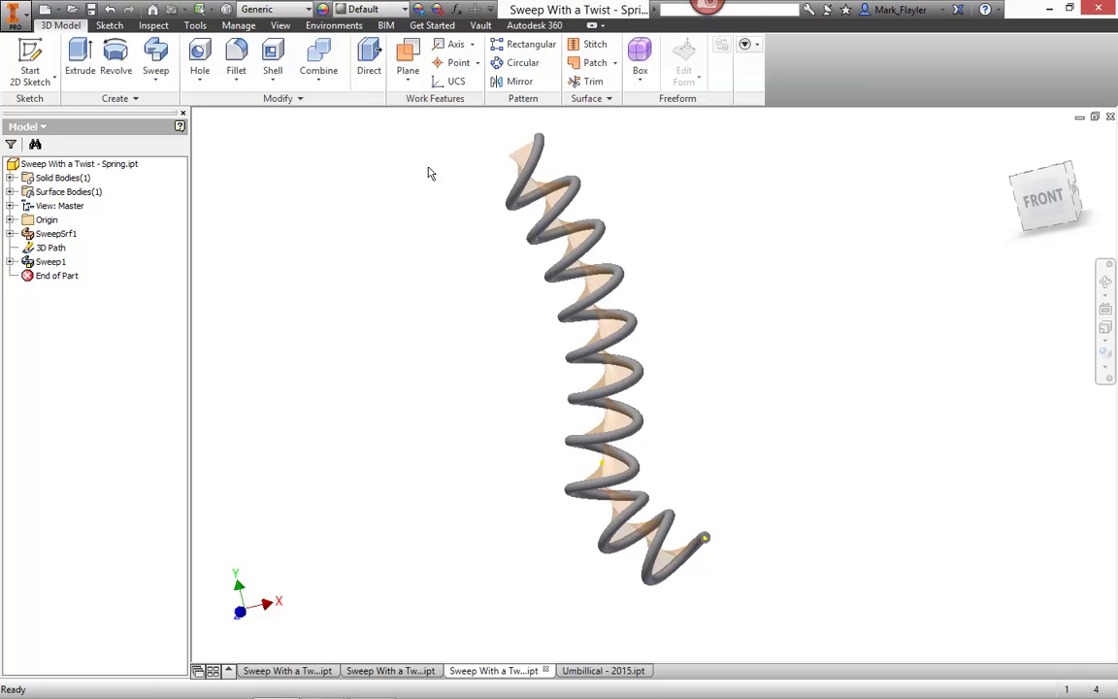
Change RotationMulti from 10 ul to 15 in the Parameters table so the spring gains coils
{"action": "left_click", "coordinate": [456, 9]}
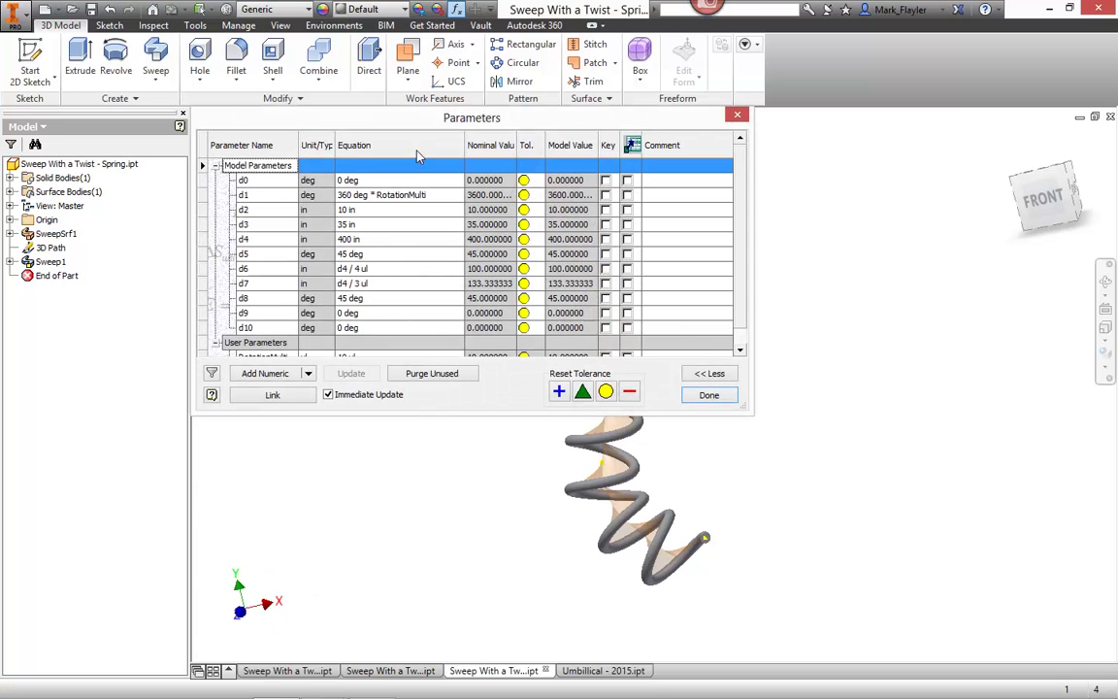
{"action": "left_click_drag", "start_coordinate": [314, 107], "coordinate": [259, 92]}
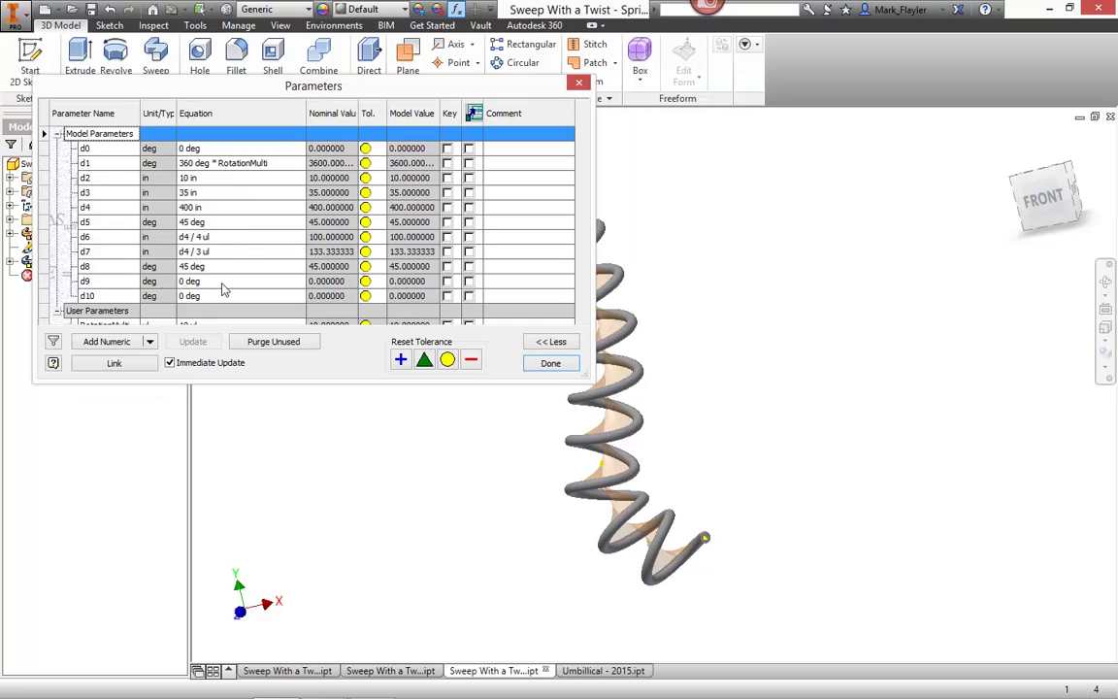
{"action": "scroll", "coordinate": [243, 252], "scroll_direction": "down", "scroll_amount": 1}
{"action": "left_click", "coordinate": [190, 311]}
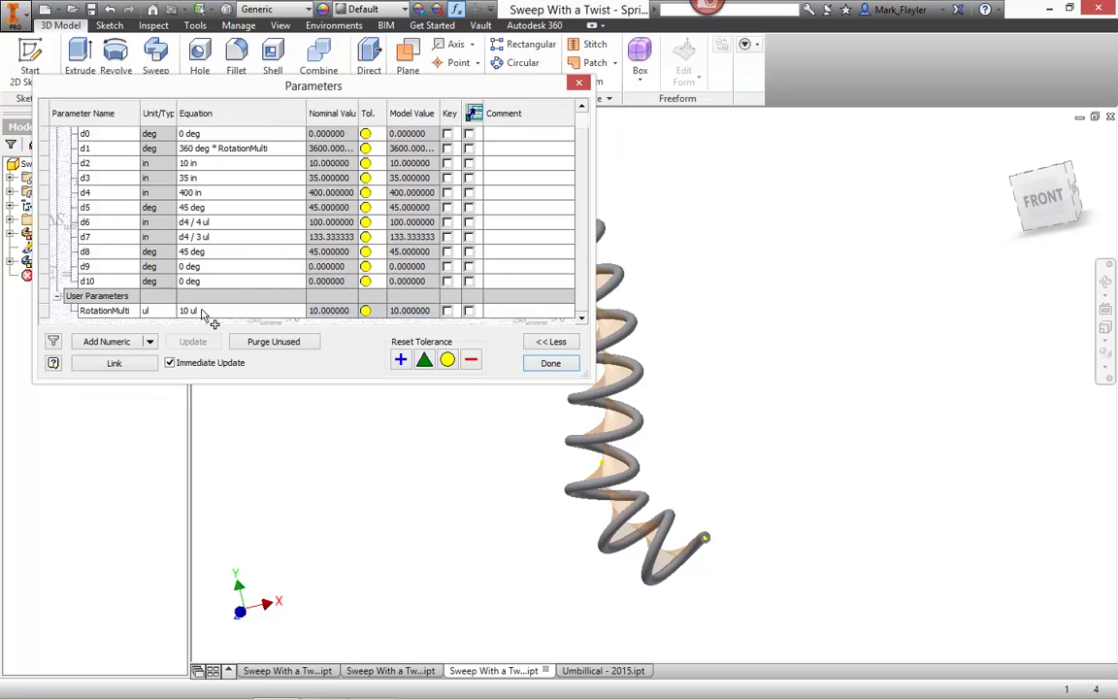
{"action": "middle_click_drag", "start_coordinate": [508, 442], "coordinate": [644, 438]}
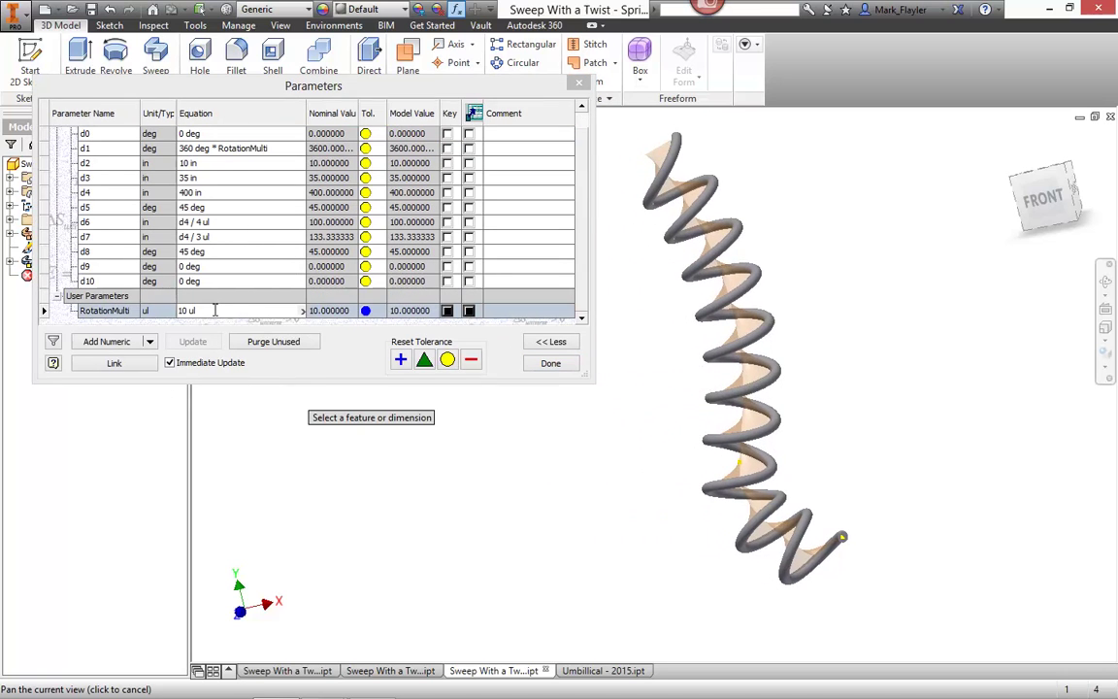
{"action": "type", "text": "15"}
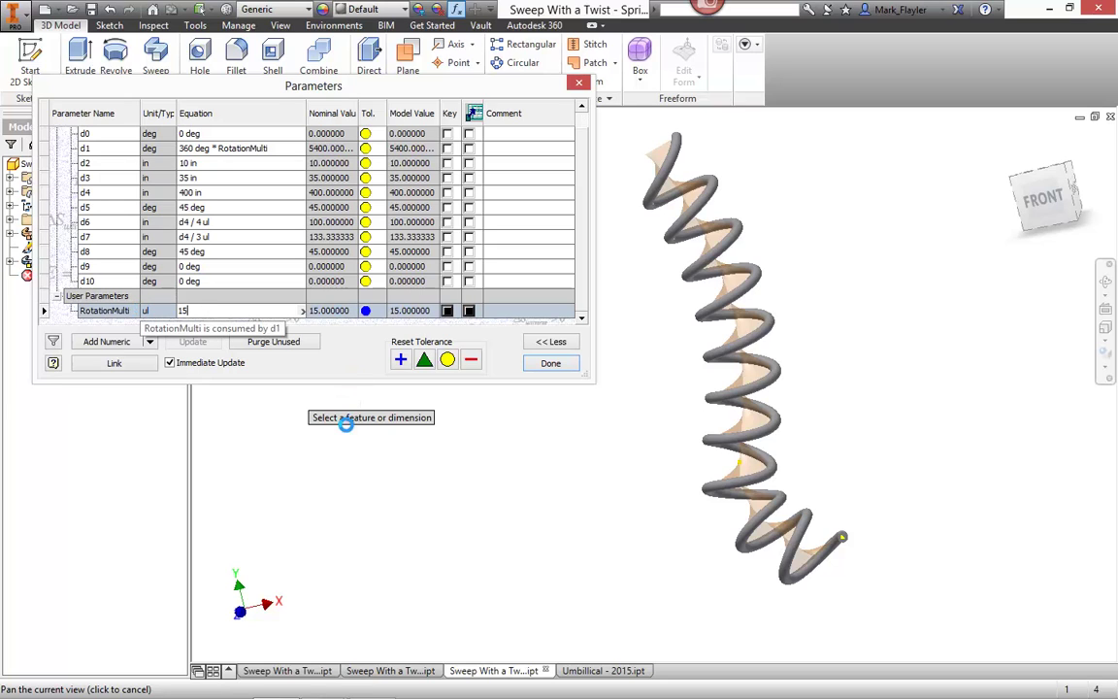
{"action": "key", "text": "Return"}
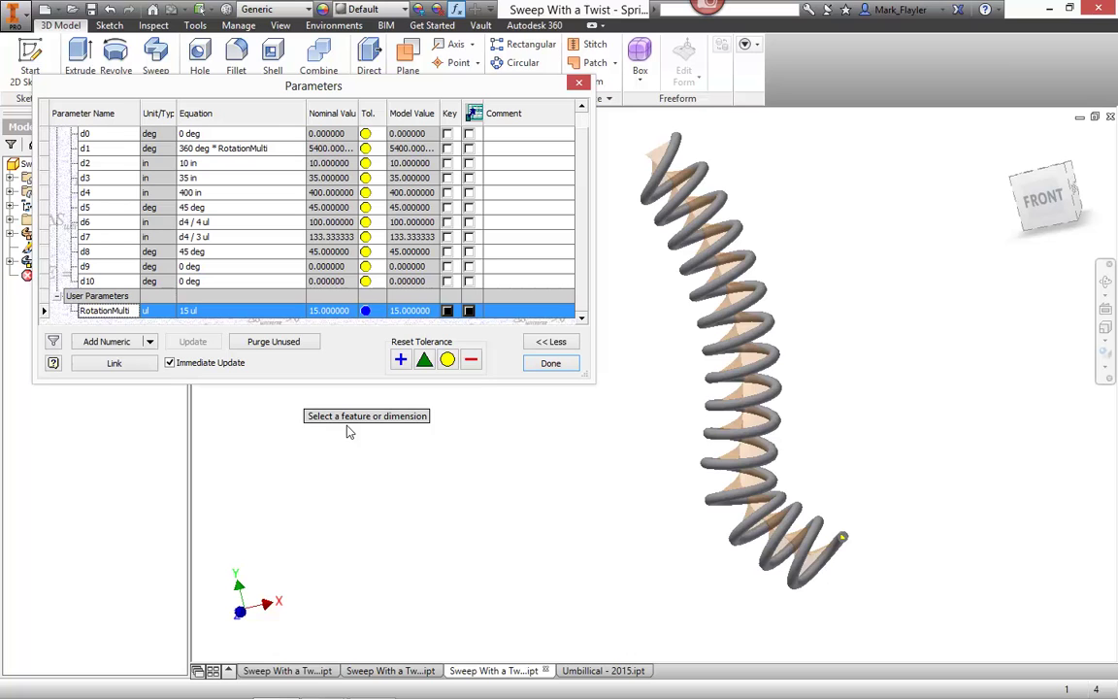
{"action": "left_click", "coordinate": [548, 362]}
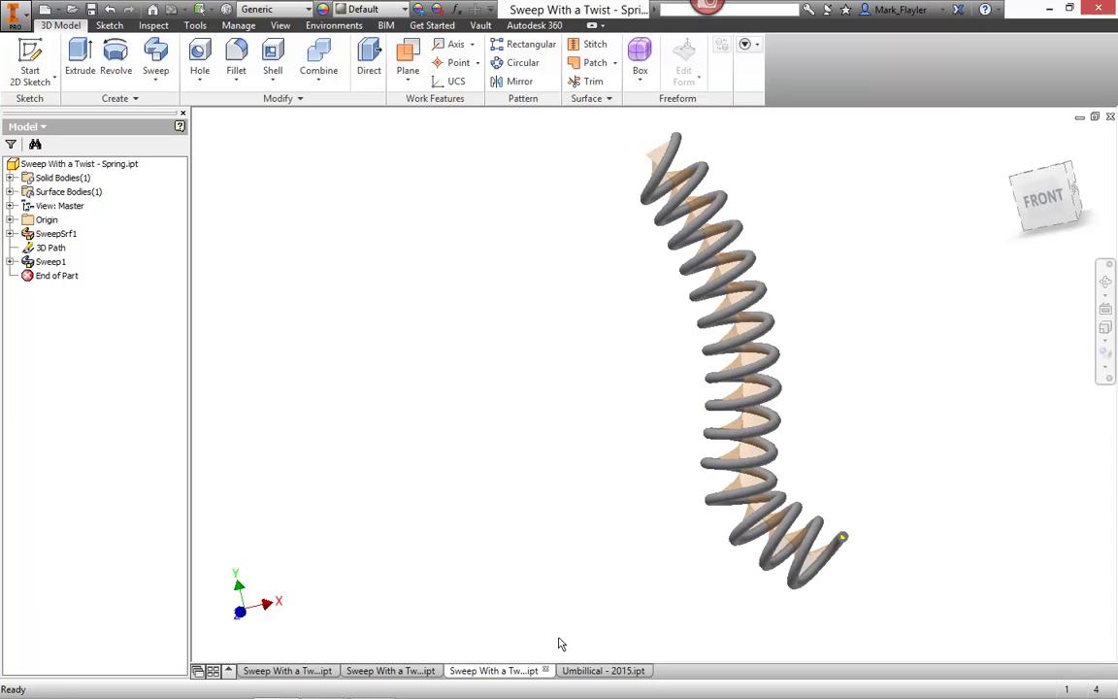
{"action": "left_click", "coordinate": [573, 671]}
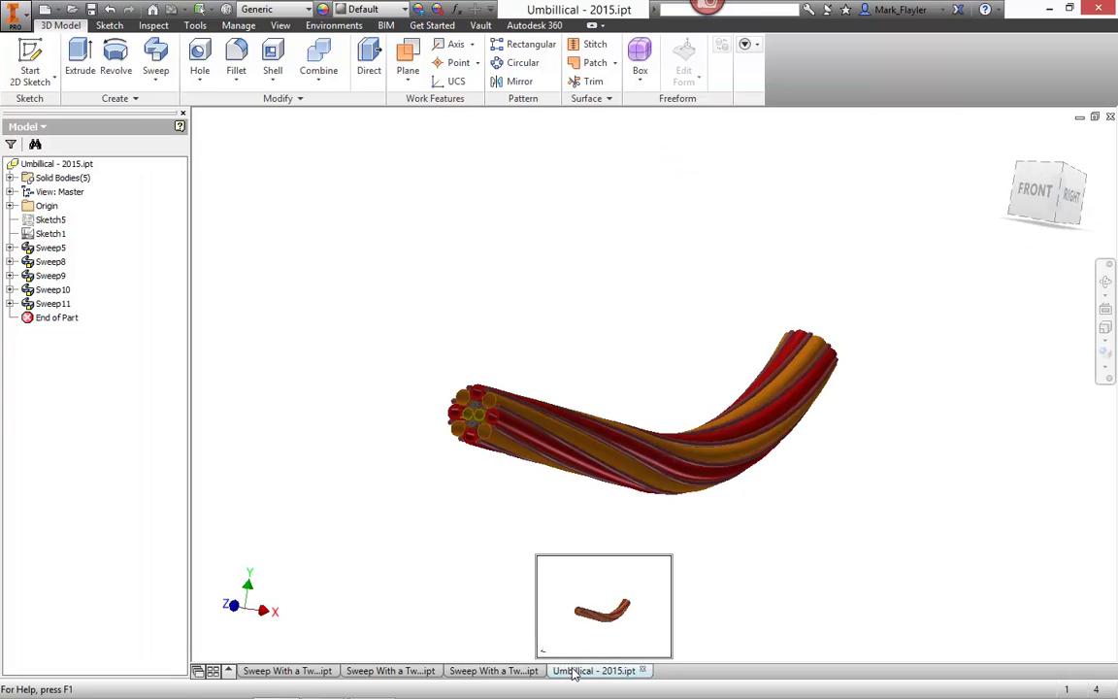
{"action": "mouse_move", "coordinate": [436, 540]}
{"action": "middle_mouse_down", "text": "shift"}
{"action": "mouse_move", "coordinate": [490, 539]}
{"action": "mouse_move", "coordinate": [437, 546]}
{"action": "middle_mouse_up", "text": "shift"}
{"action": "scroll", "coordinate": [466, 457], "scroll_direction": "down", "scroll_amount": 5}
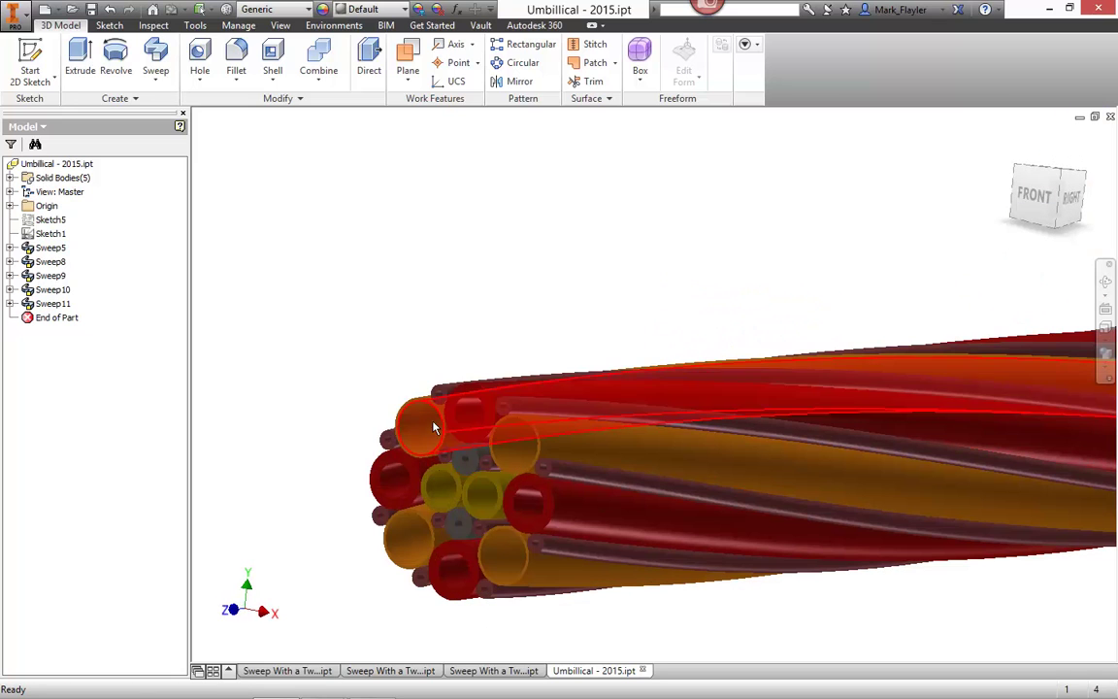
{"action": "scroll", "coordinate": [424, 476], "scroll_direction": "up", "scroll_amount": 3}
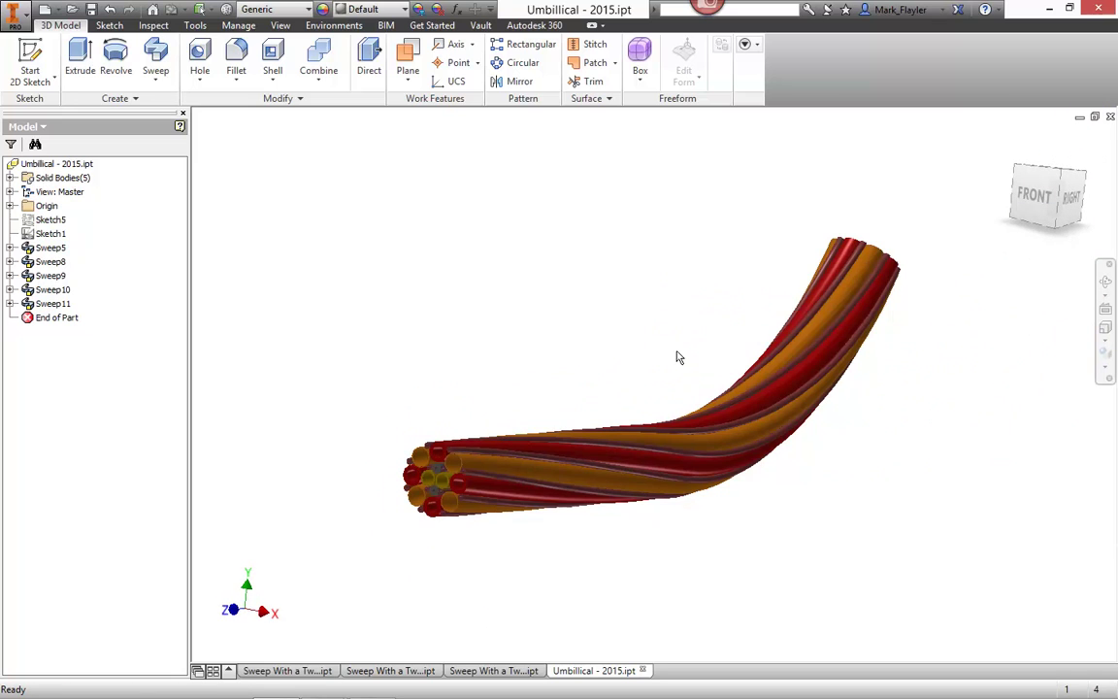
{"action": "mouse_move", "coordinate": [676, 355]}
{"action": "middle_mouse_down", "text": "shift"}
{"action": "mouse_move", "coordinate": [516, 387]}
{"action": "mouse_move", "coordinate": [672, 346]}
{"action": "middle_mouse_up", "text": "shift"}
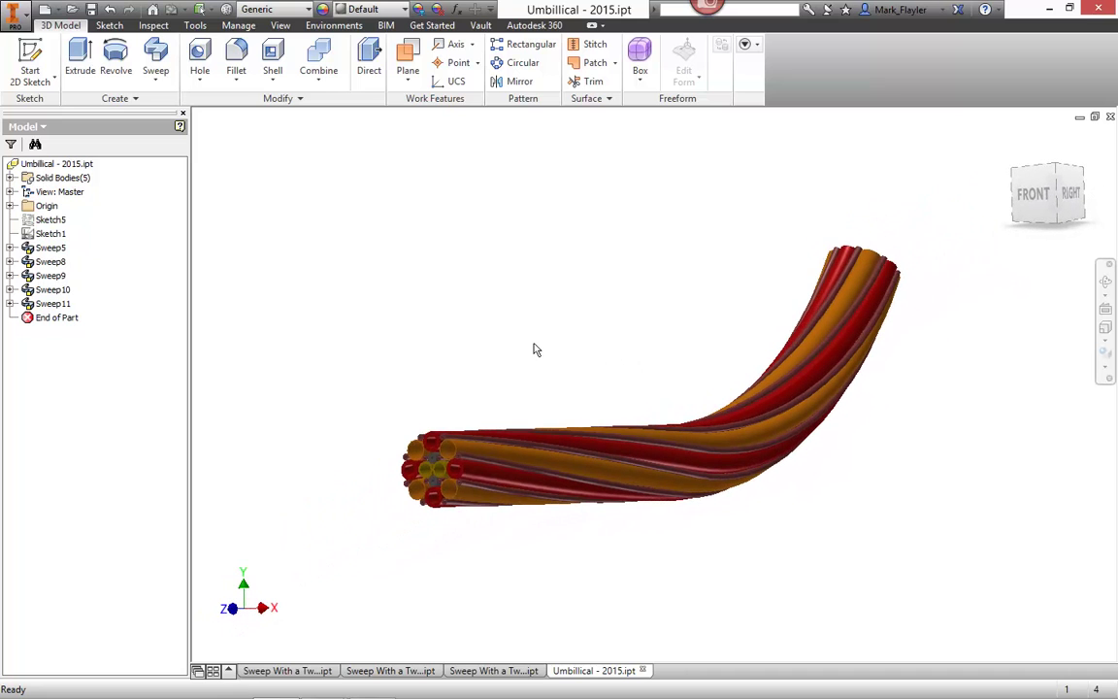